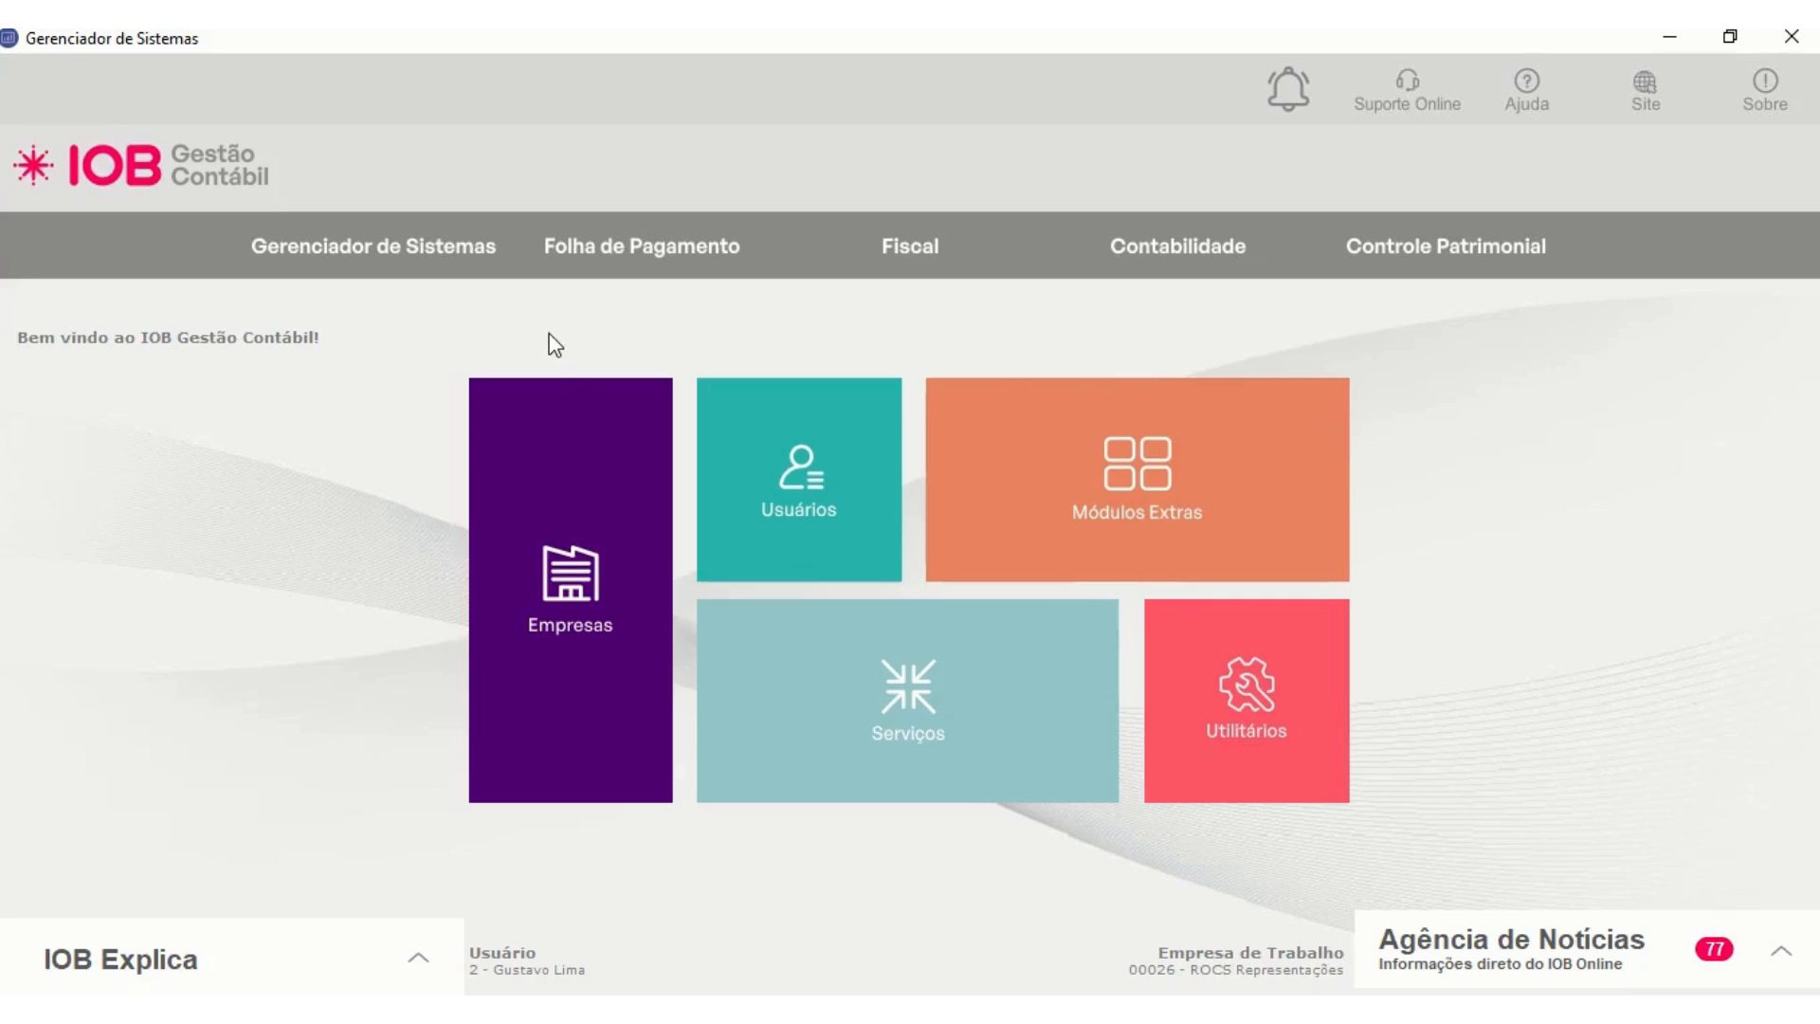
- Open the company registration and load the company with code 27
{"action": "left_click", "coordinate": [559, 457]}
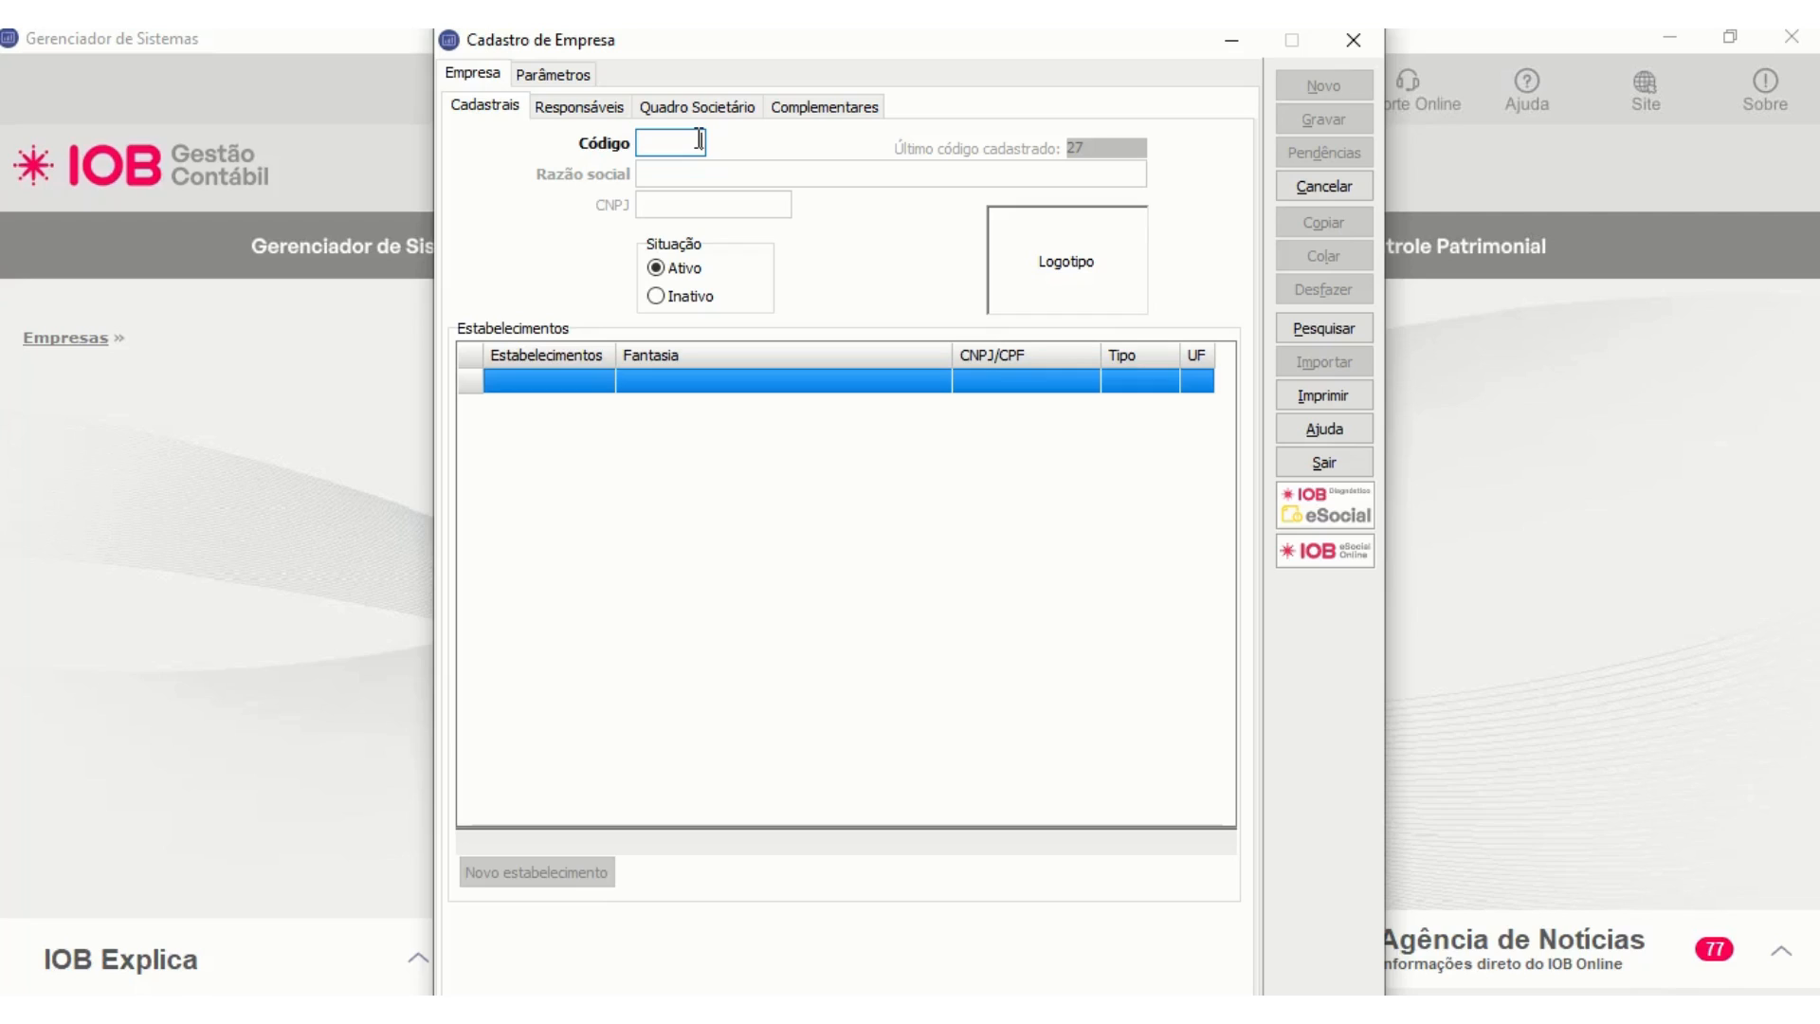
{"action": "type", "text": "27"}
{"action": "key", "text": "Return"}
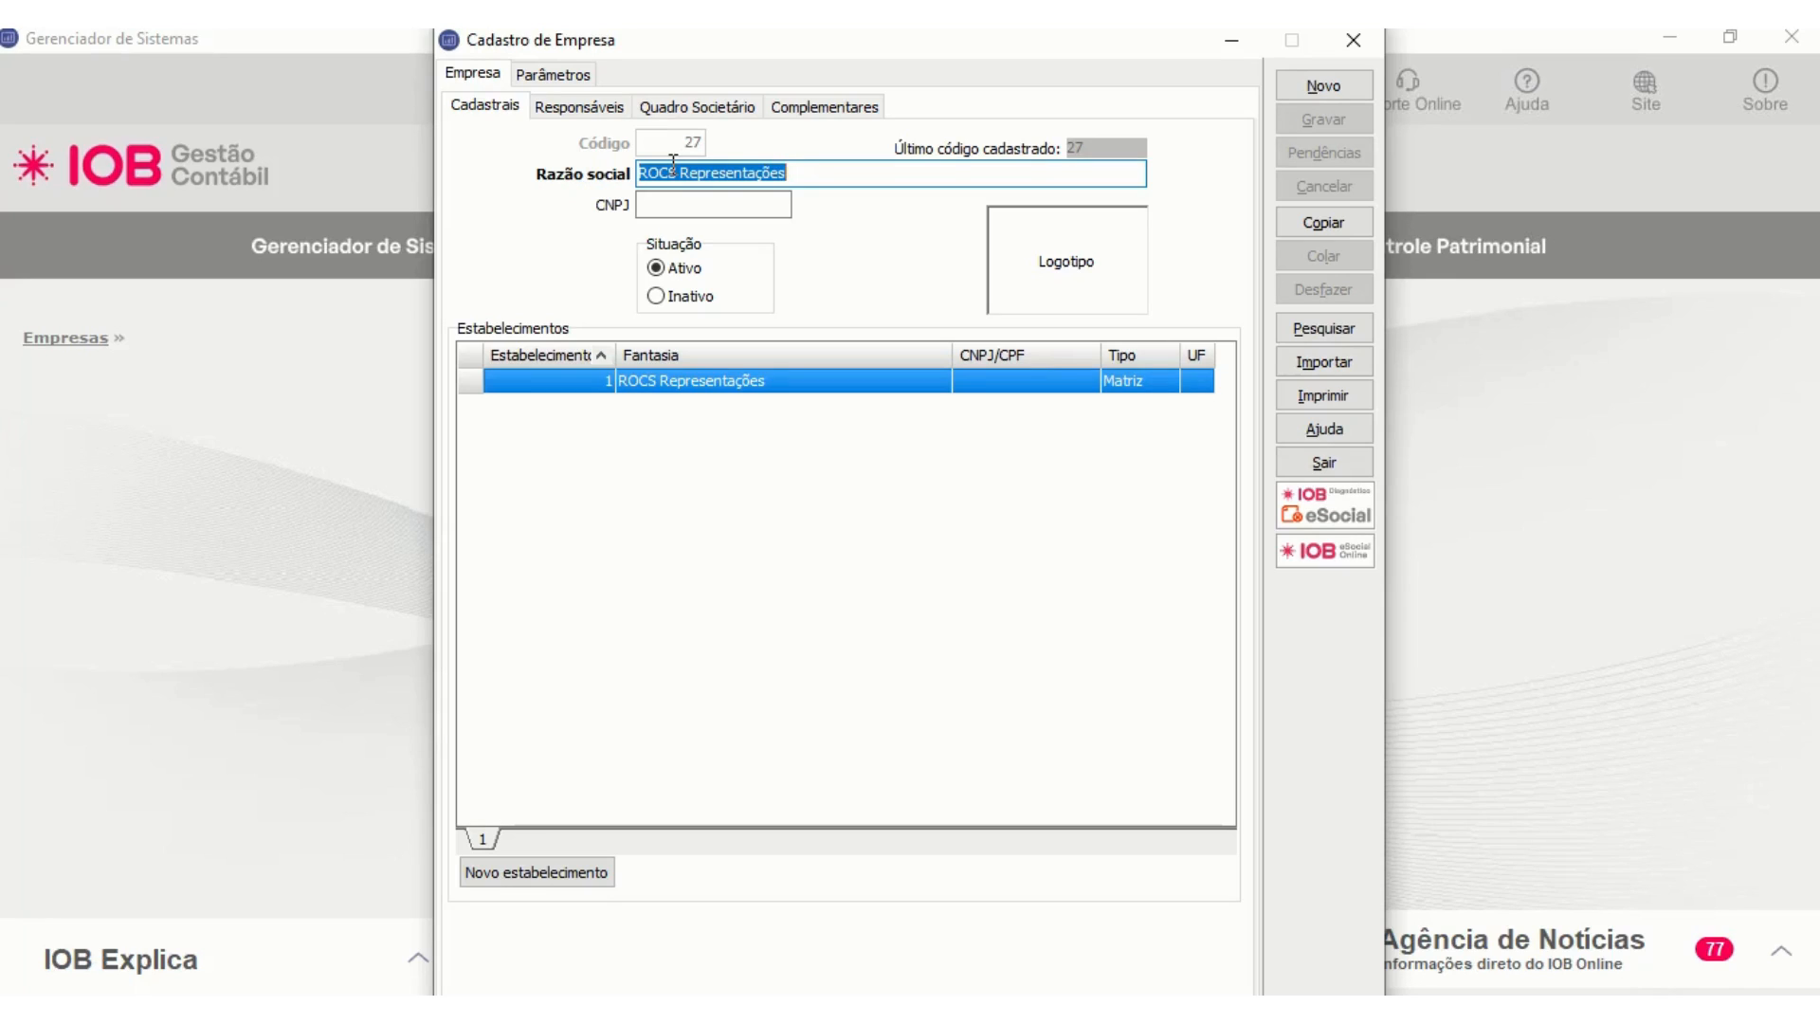
- Check the chart-of-accounts structure in the company's accounting parameters, and view the company search form
{"action": "left_click", "coordinate": [570, 74]}
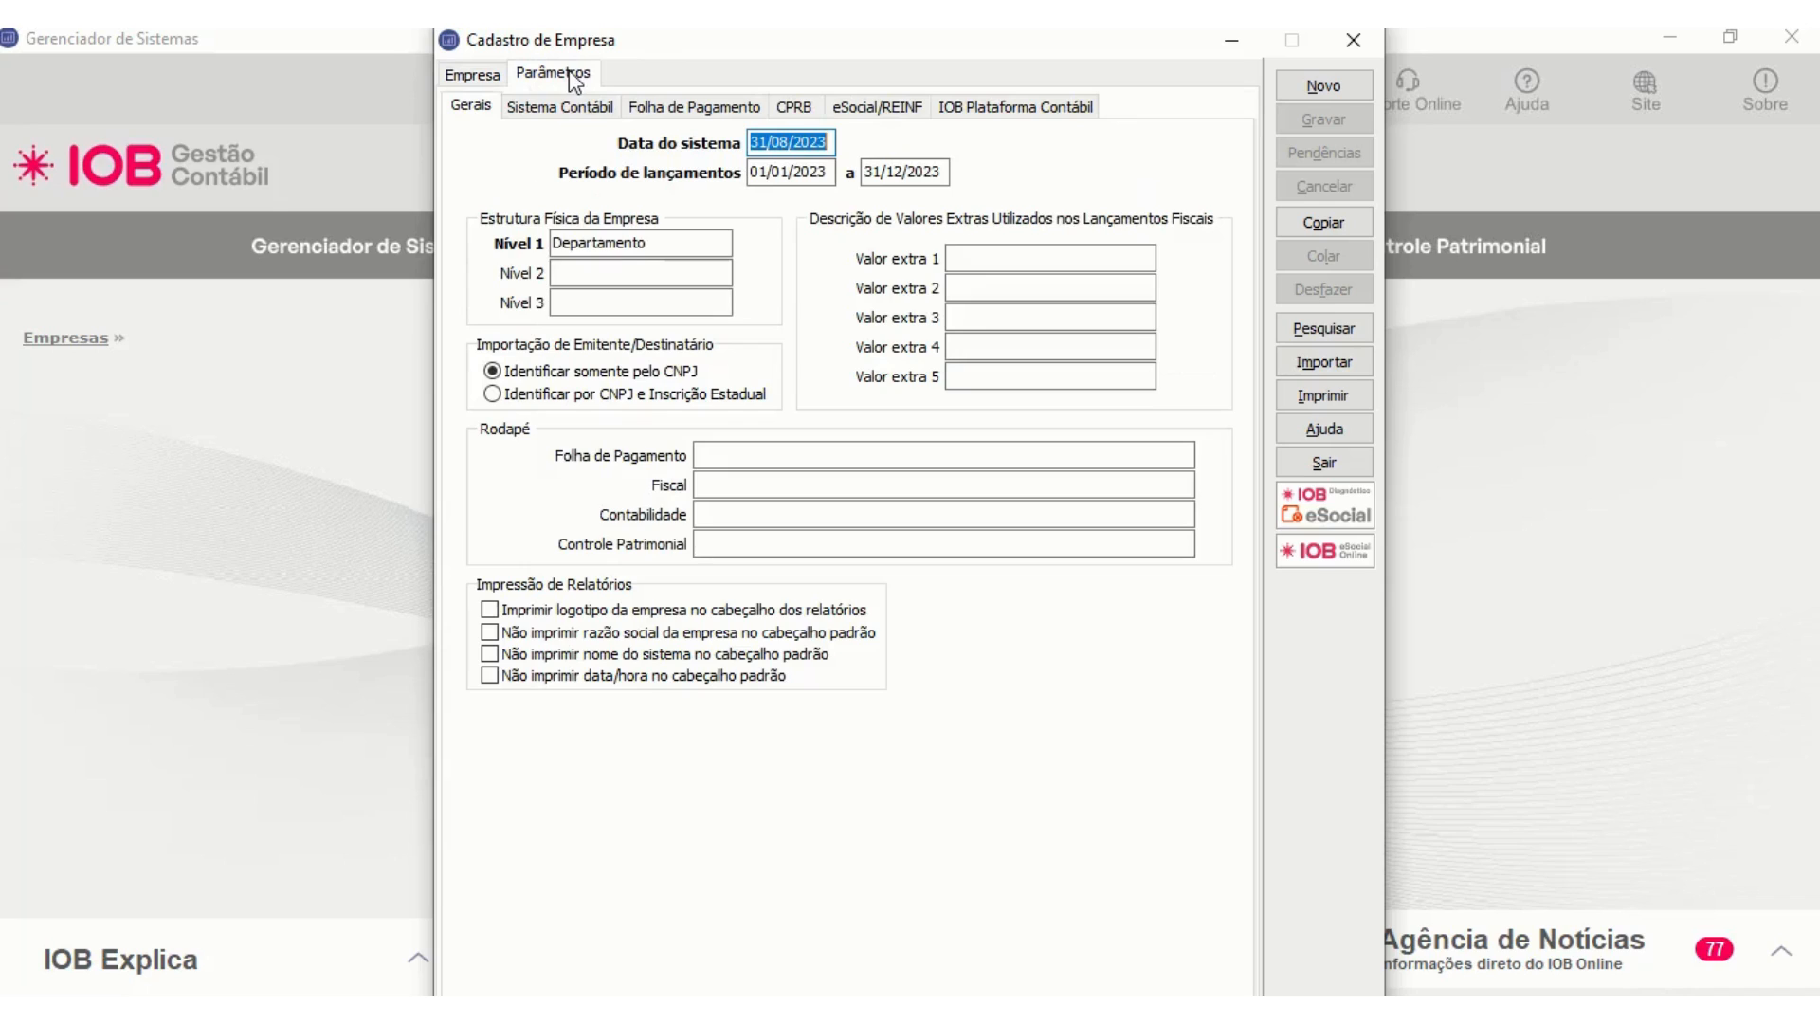
{"action": "left_click", "coordinate": [563, 108]}
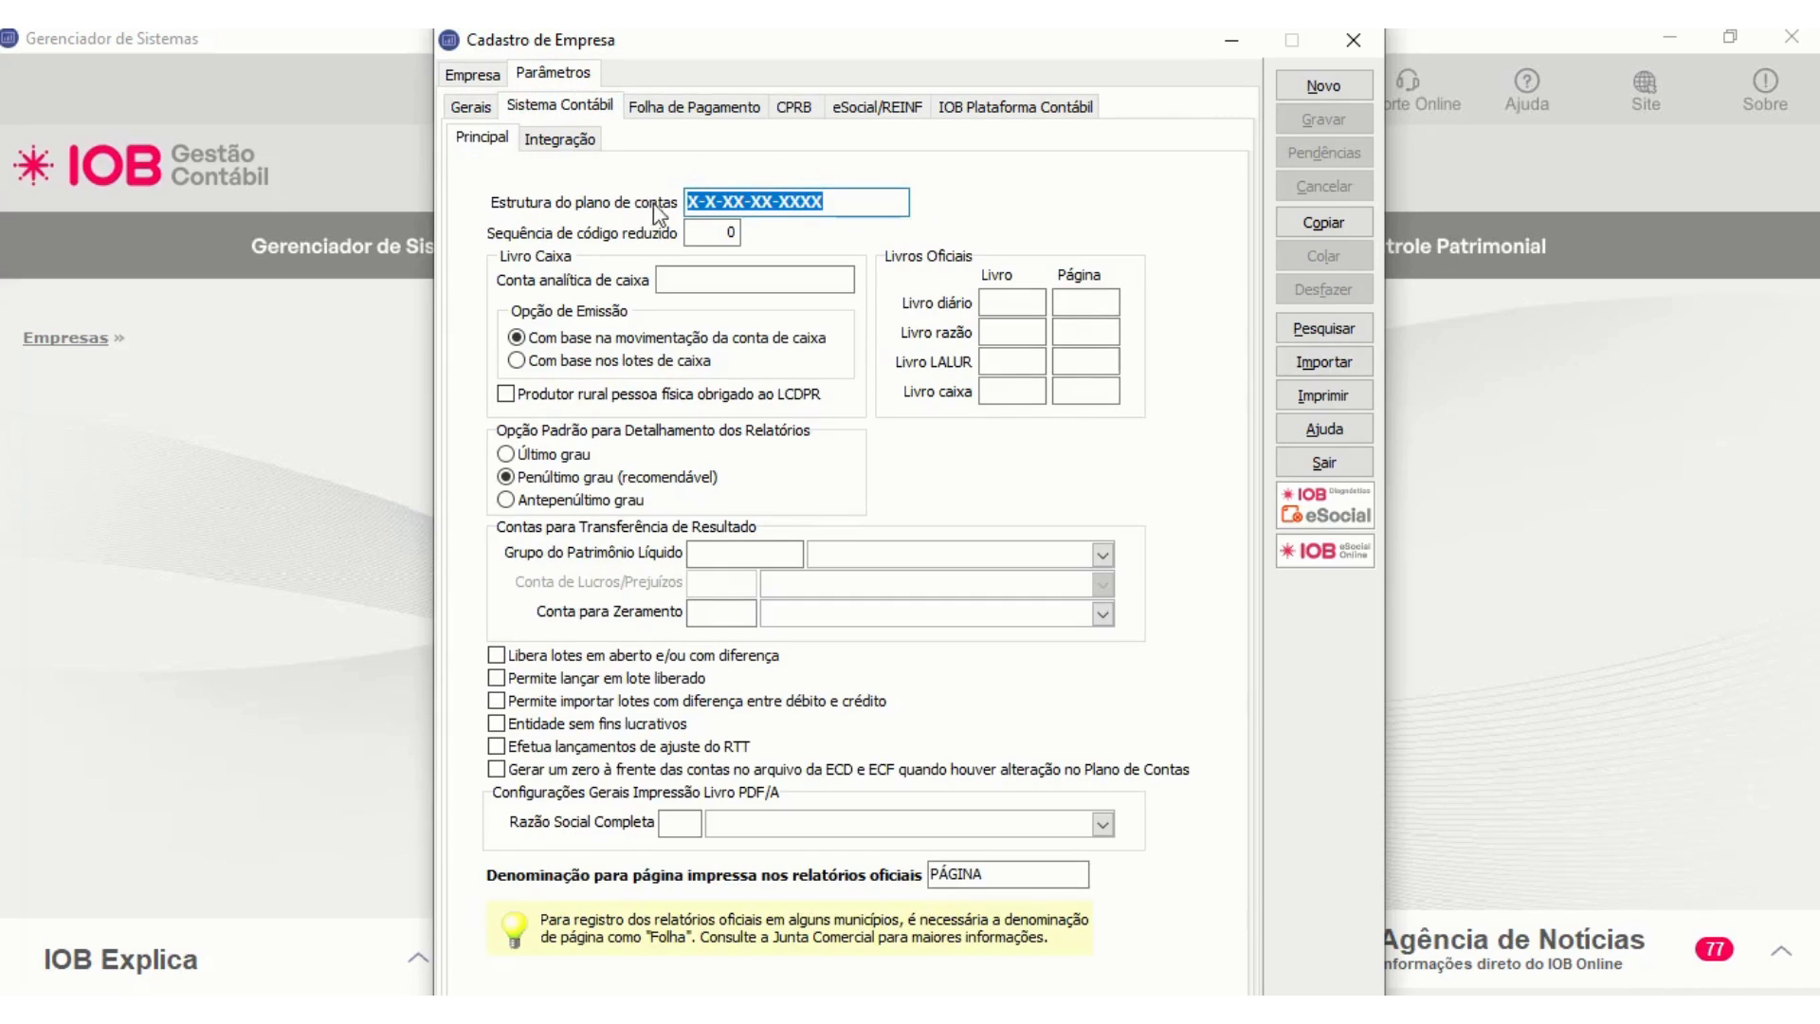
{"action": "left_click", "coordinate": [850, 205]}
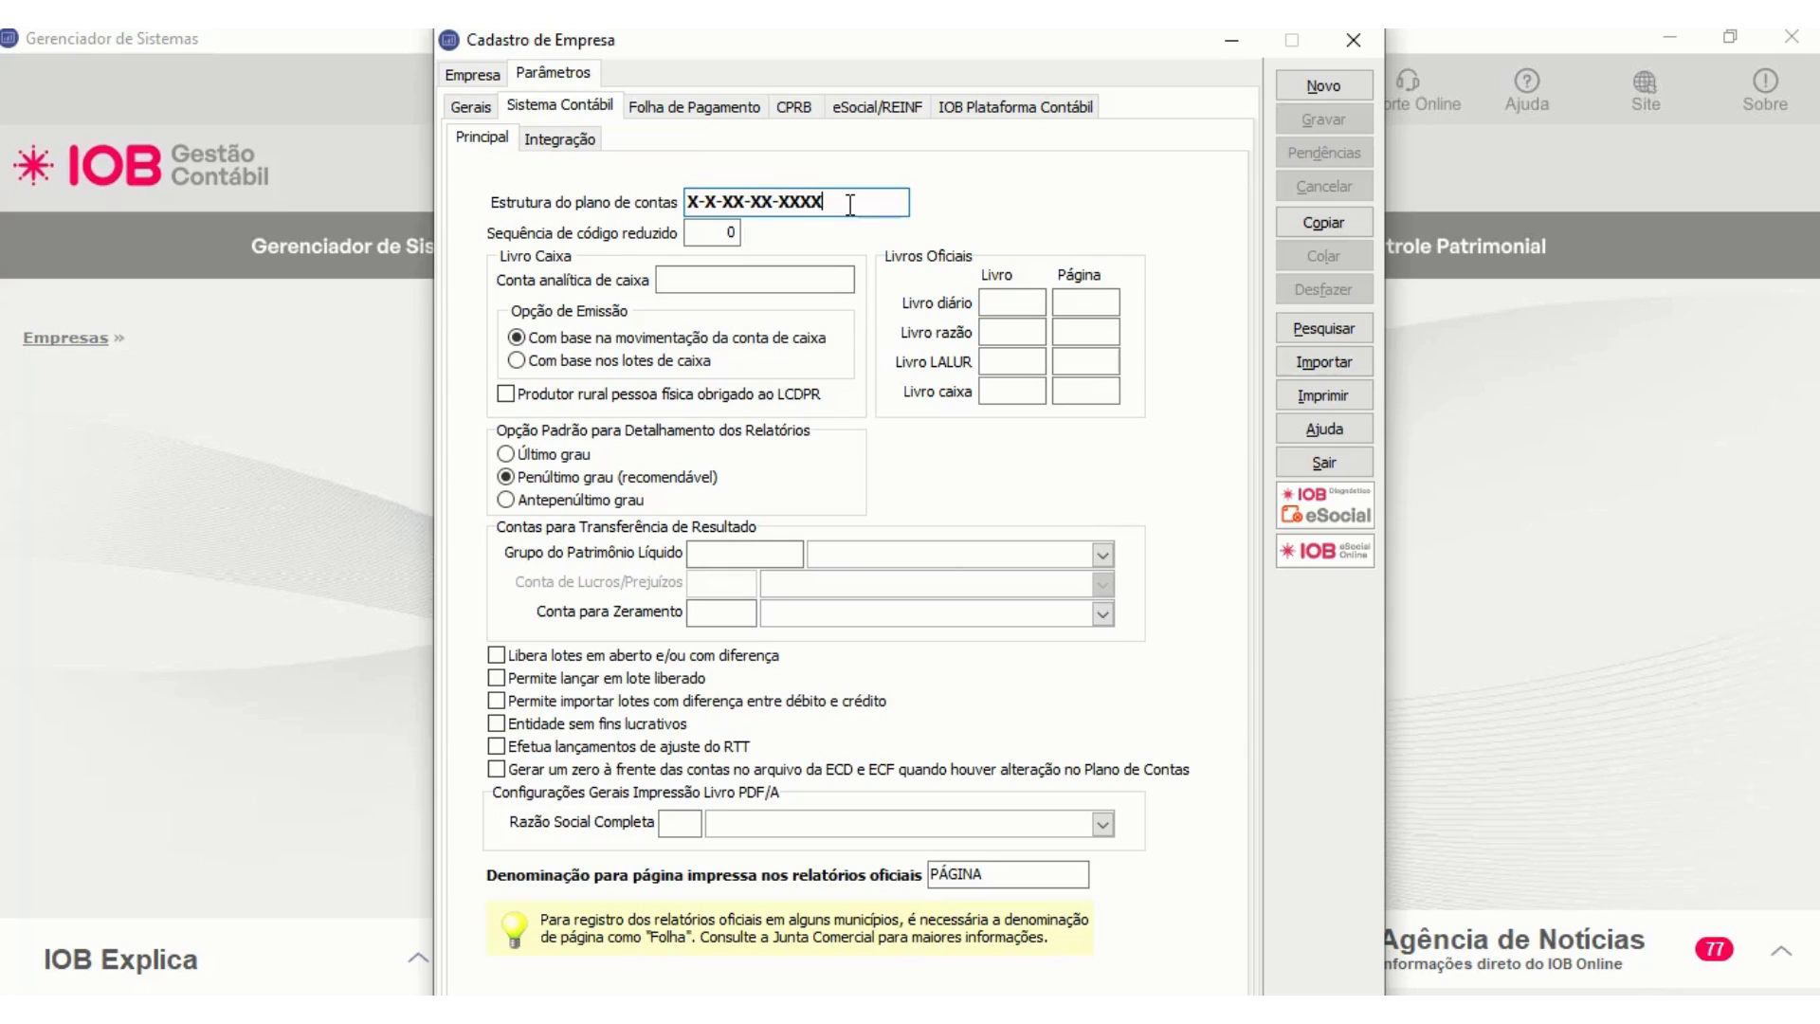
{"action": "left_click_drag", "start_coordinate": [849, 204], "coordinate": [671, 217]}
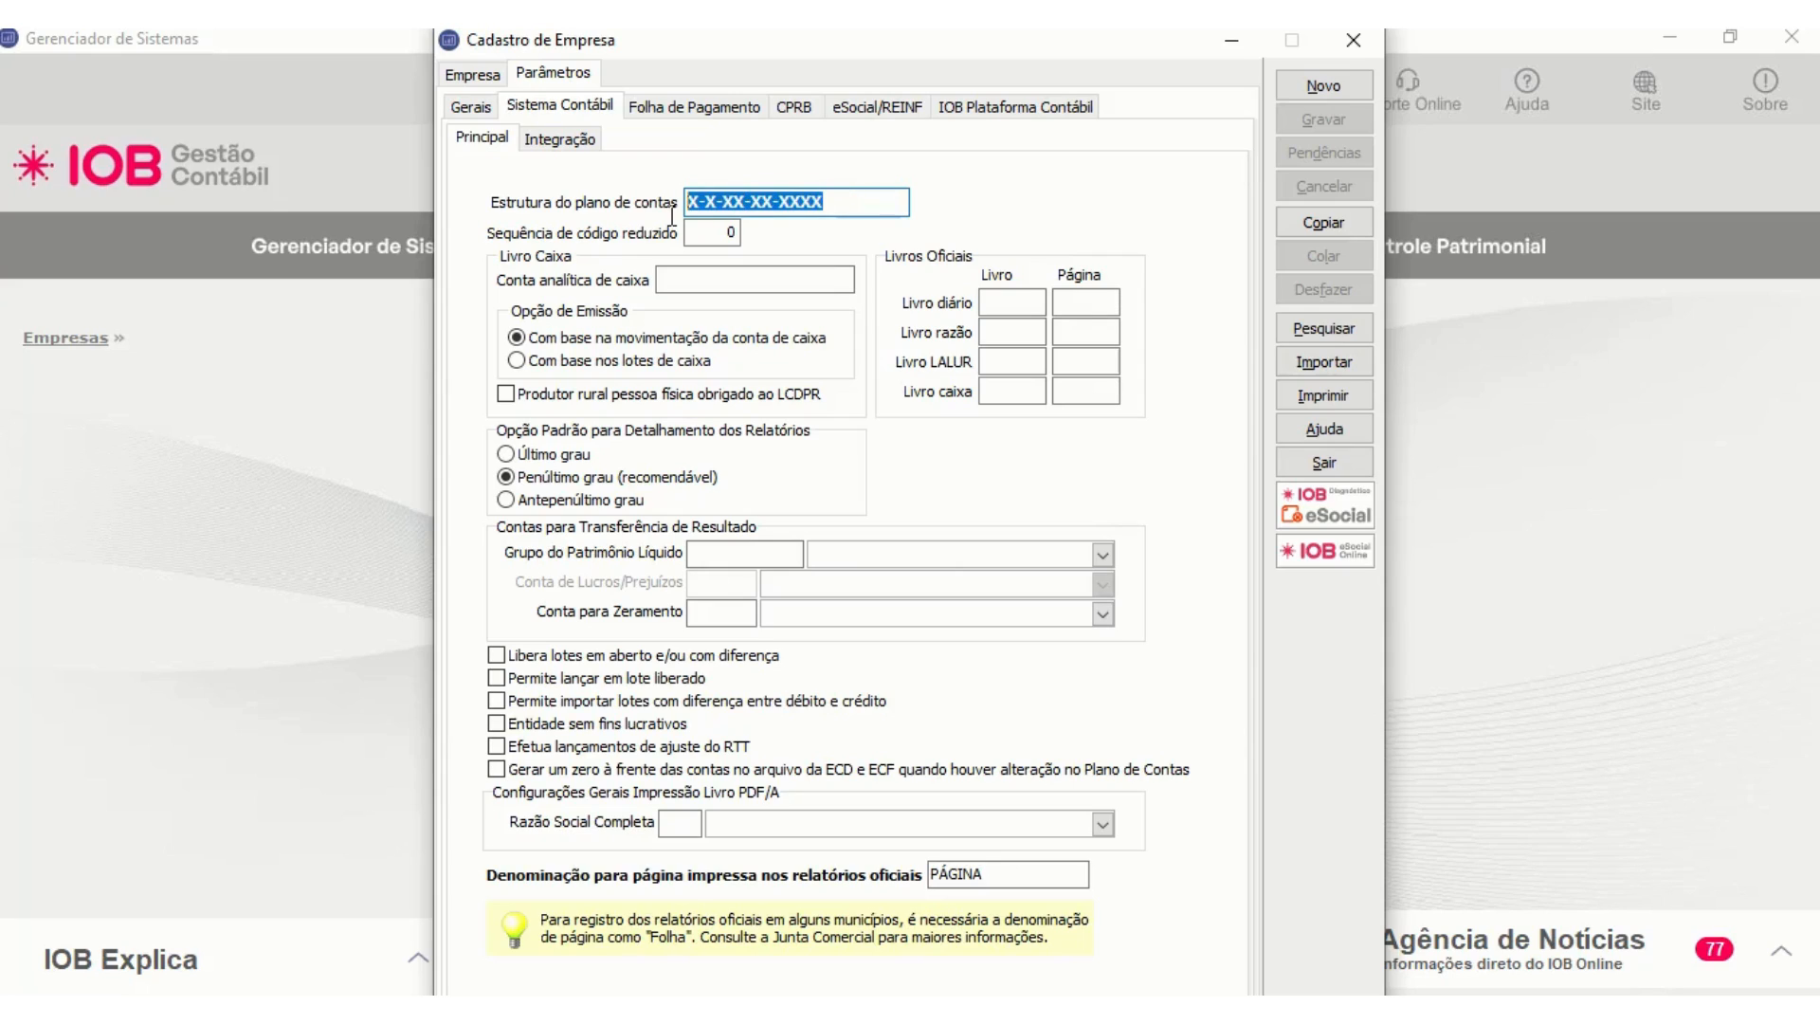
{"action": "left_click", "coordinate": [876, 205]}
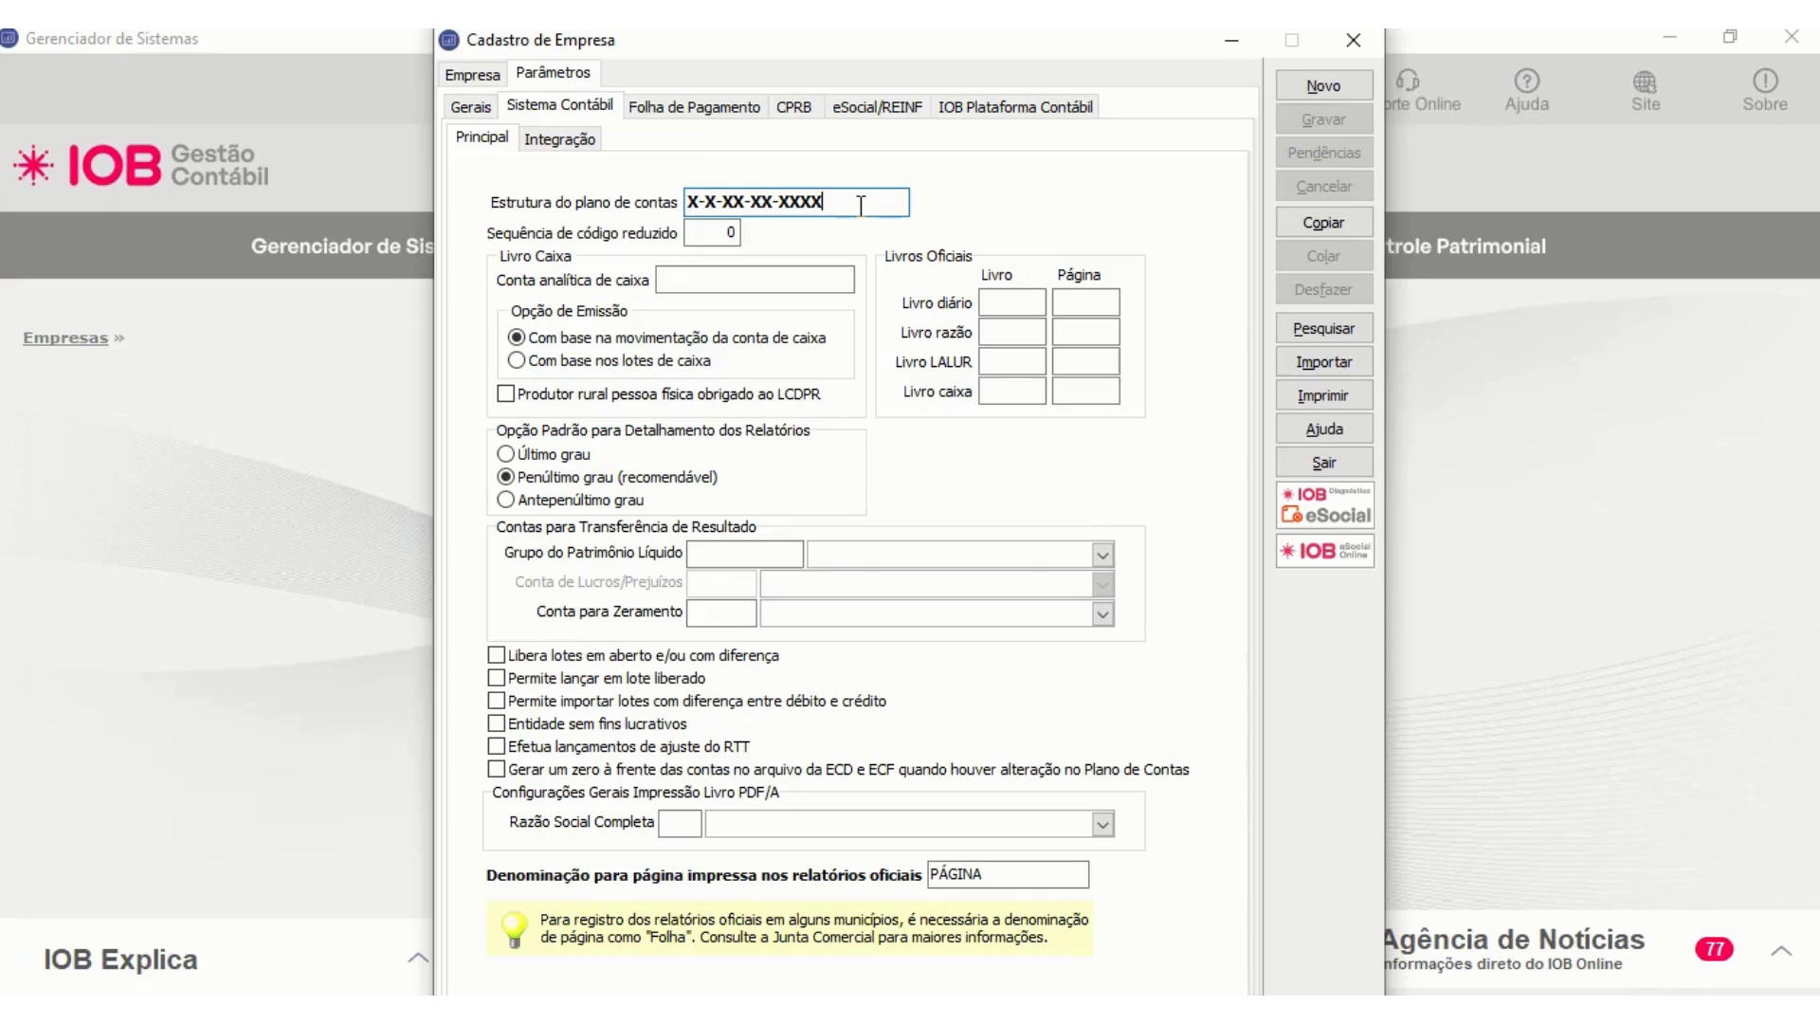
{"action": "left_click", "coordinate": [472, 73]}
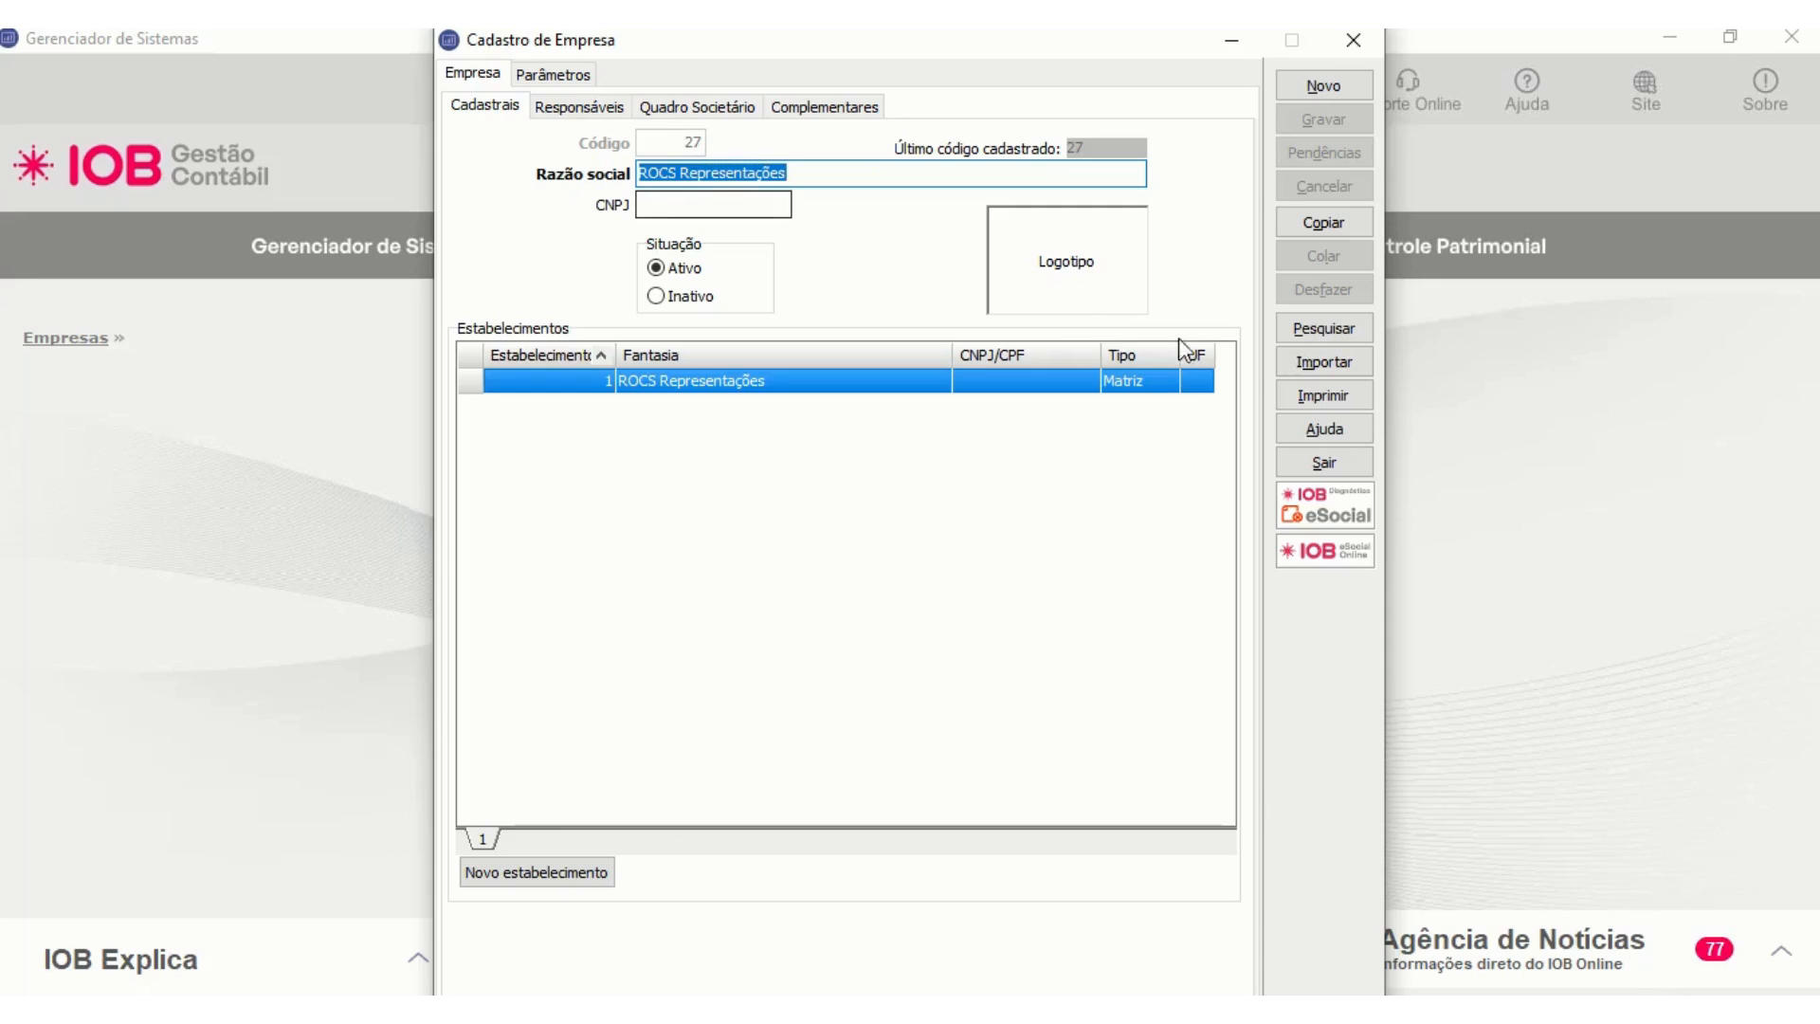
{"action": "left_click", "coordinate": [1280, 332]}
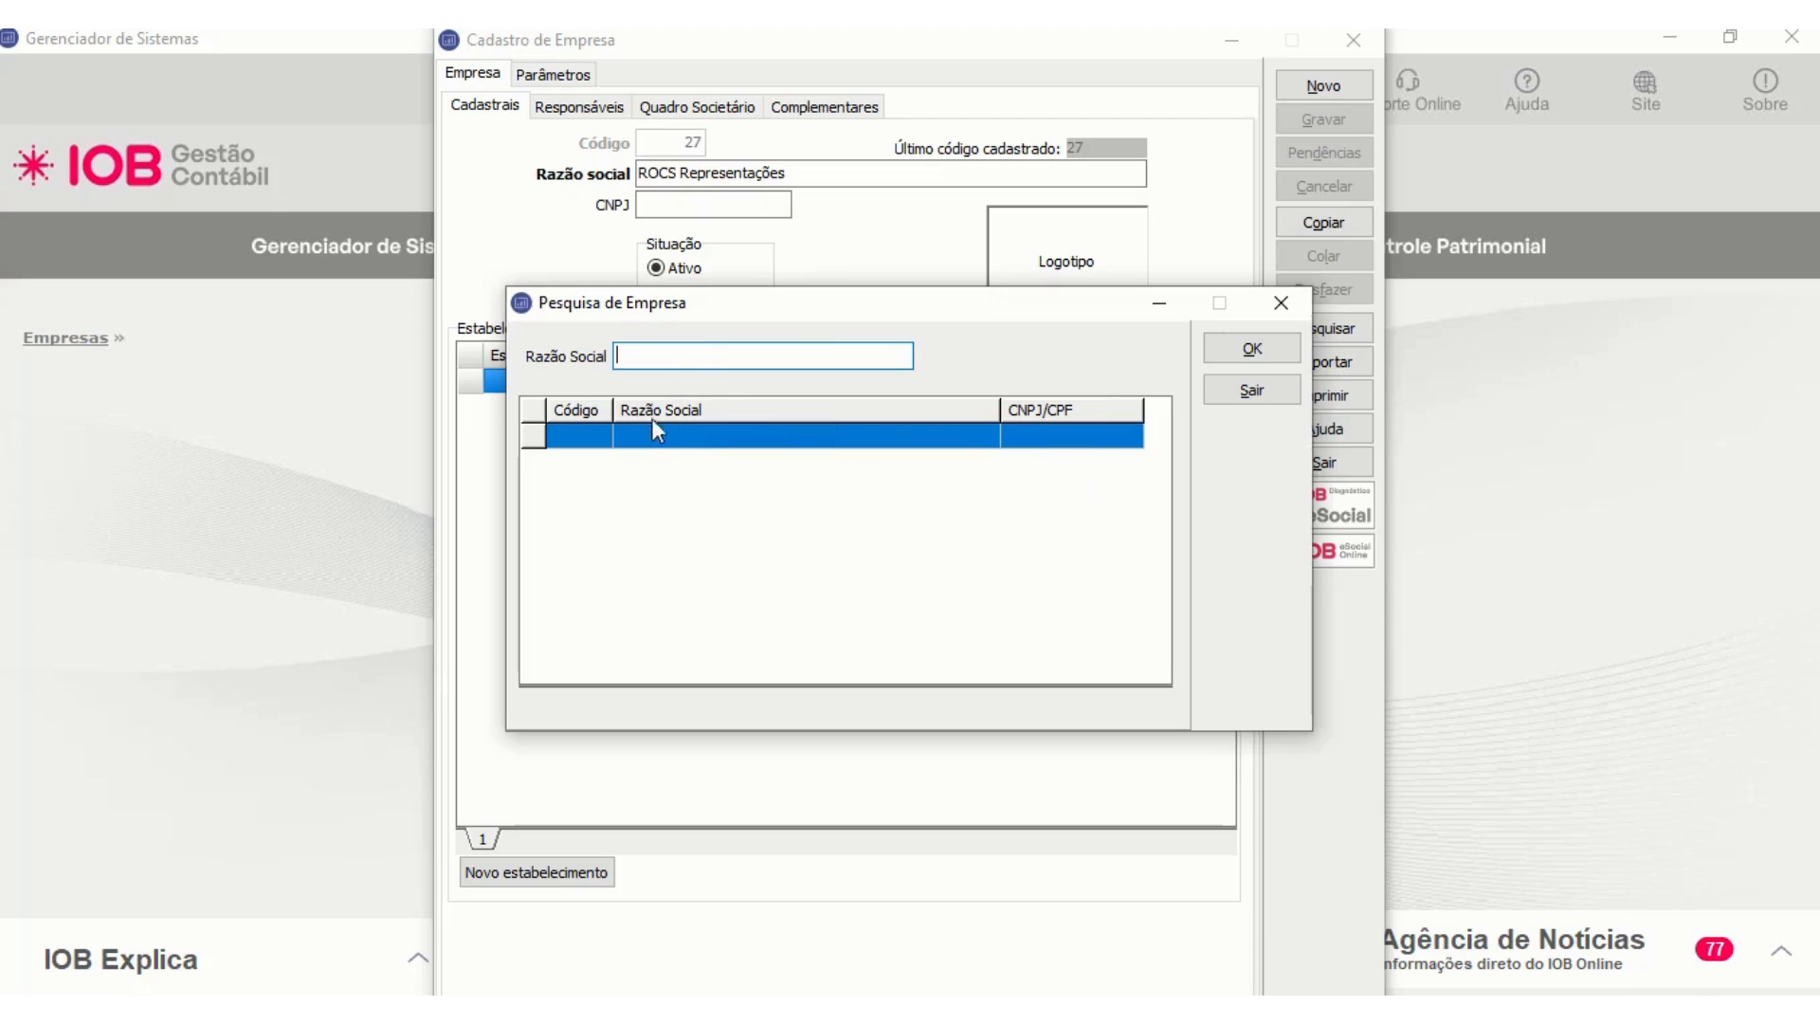
{"action": "left_click", "coordinate": [1275, 302]}
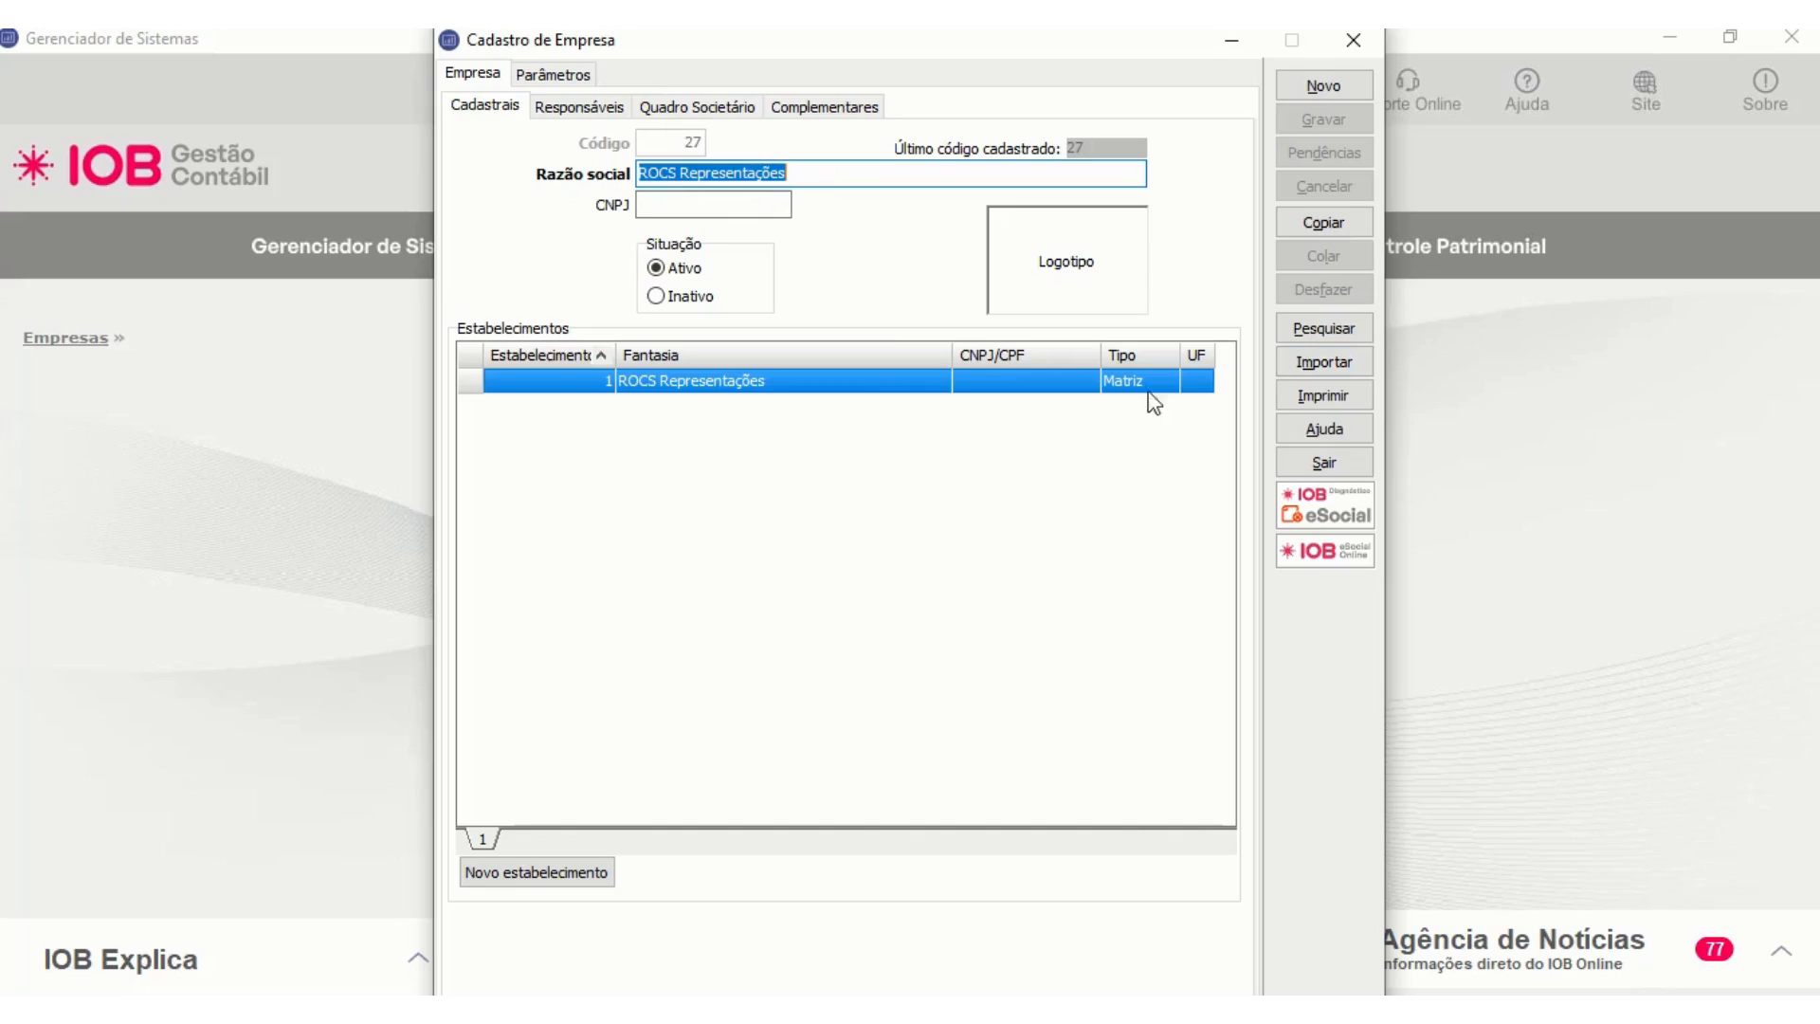
- Import the accounting record Plano de Contas into the company from source company 9998
{"action": "left_click", "coordinate": [1323, 363]}
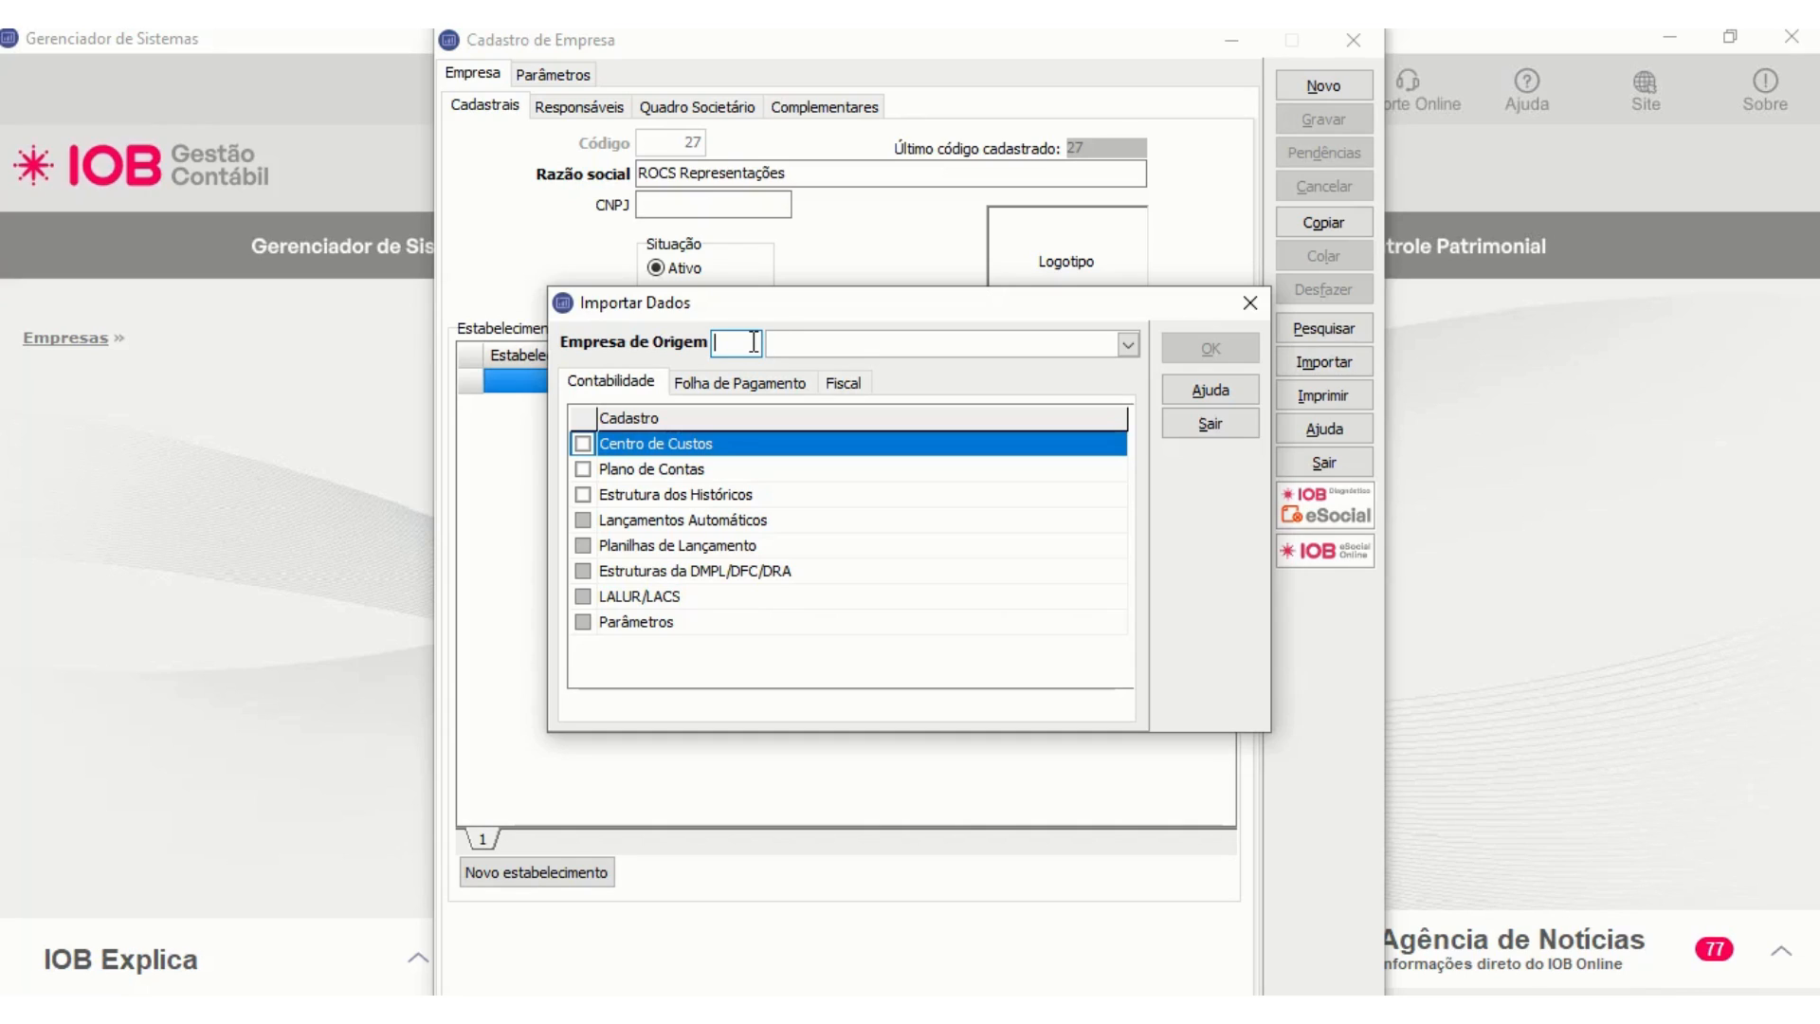
{"action": "type", "text": "9998"}
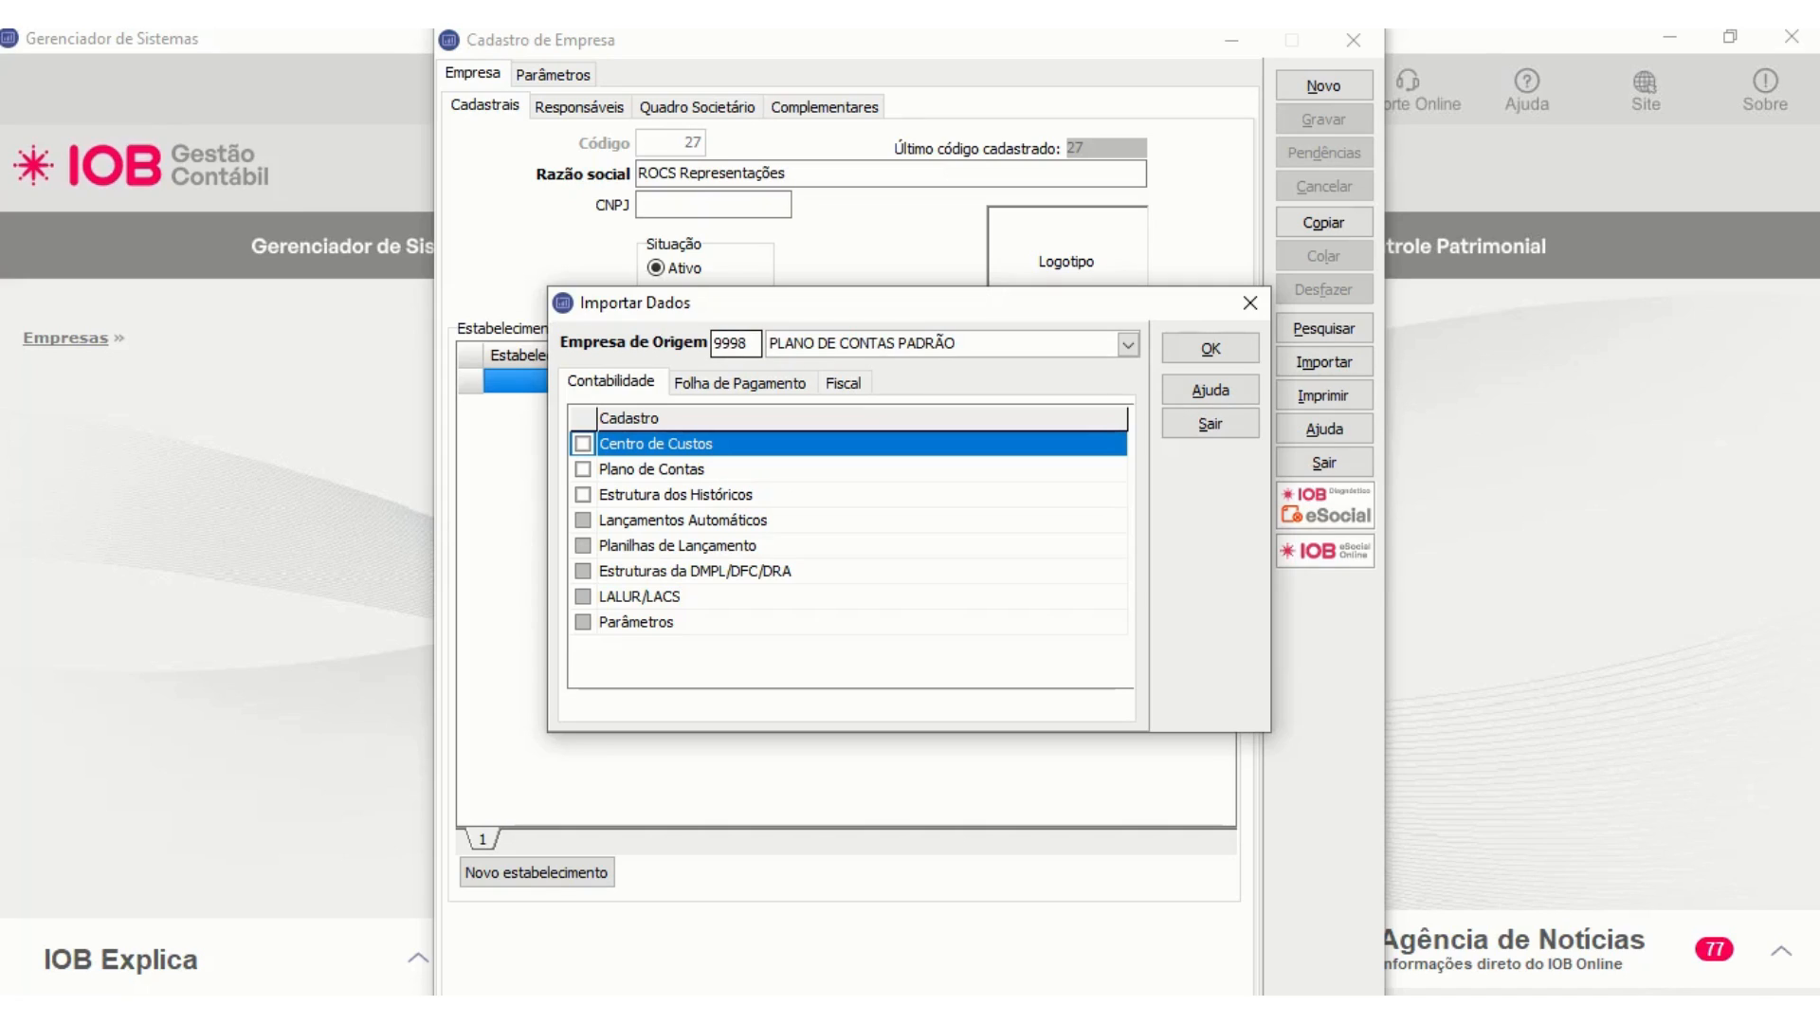
{"action": "left_click", "coordinate": [706, 493]}
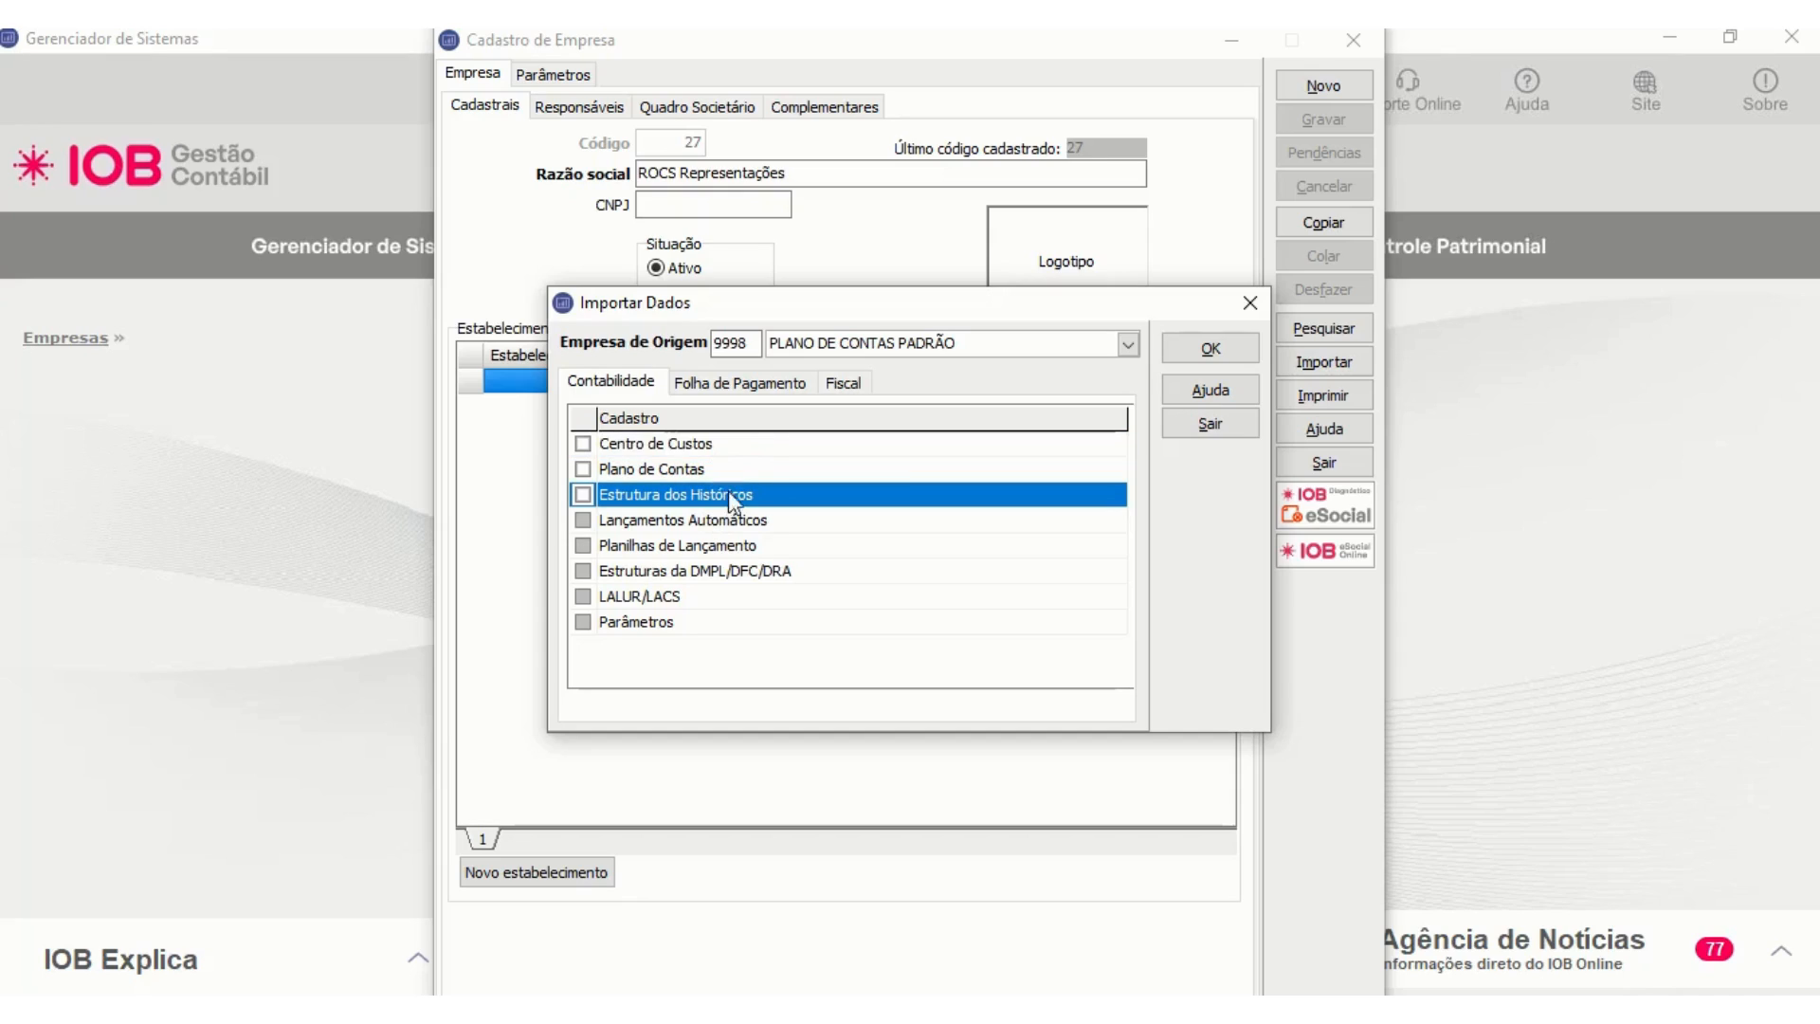
{"action": "left_click", "coordinate": [664, 470]}
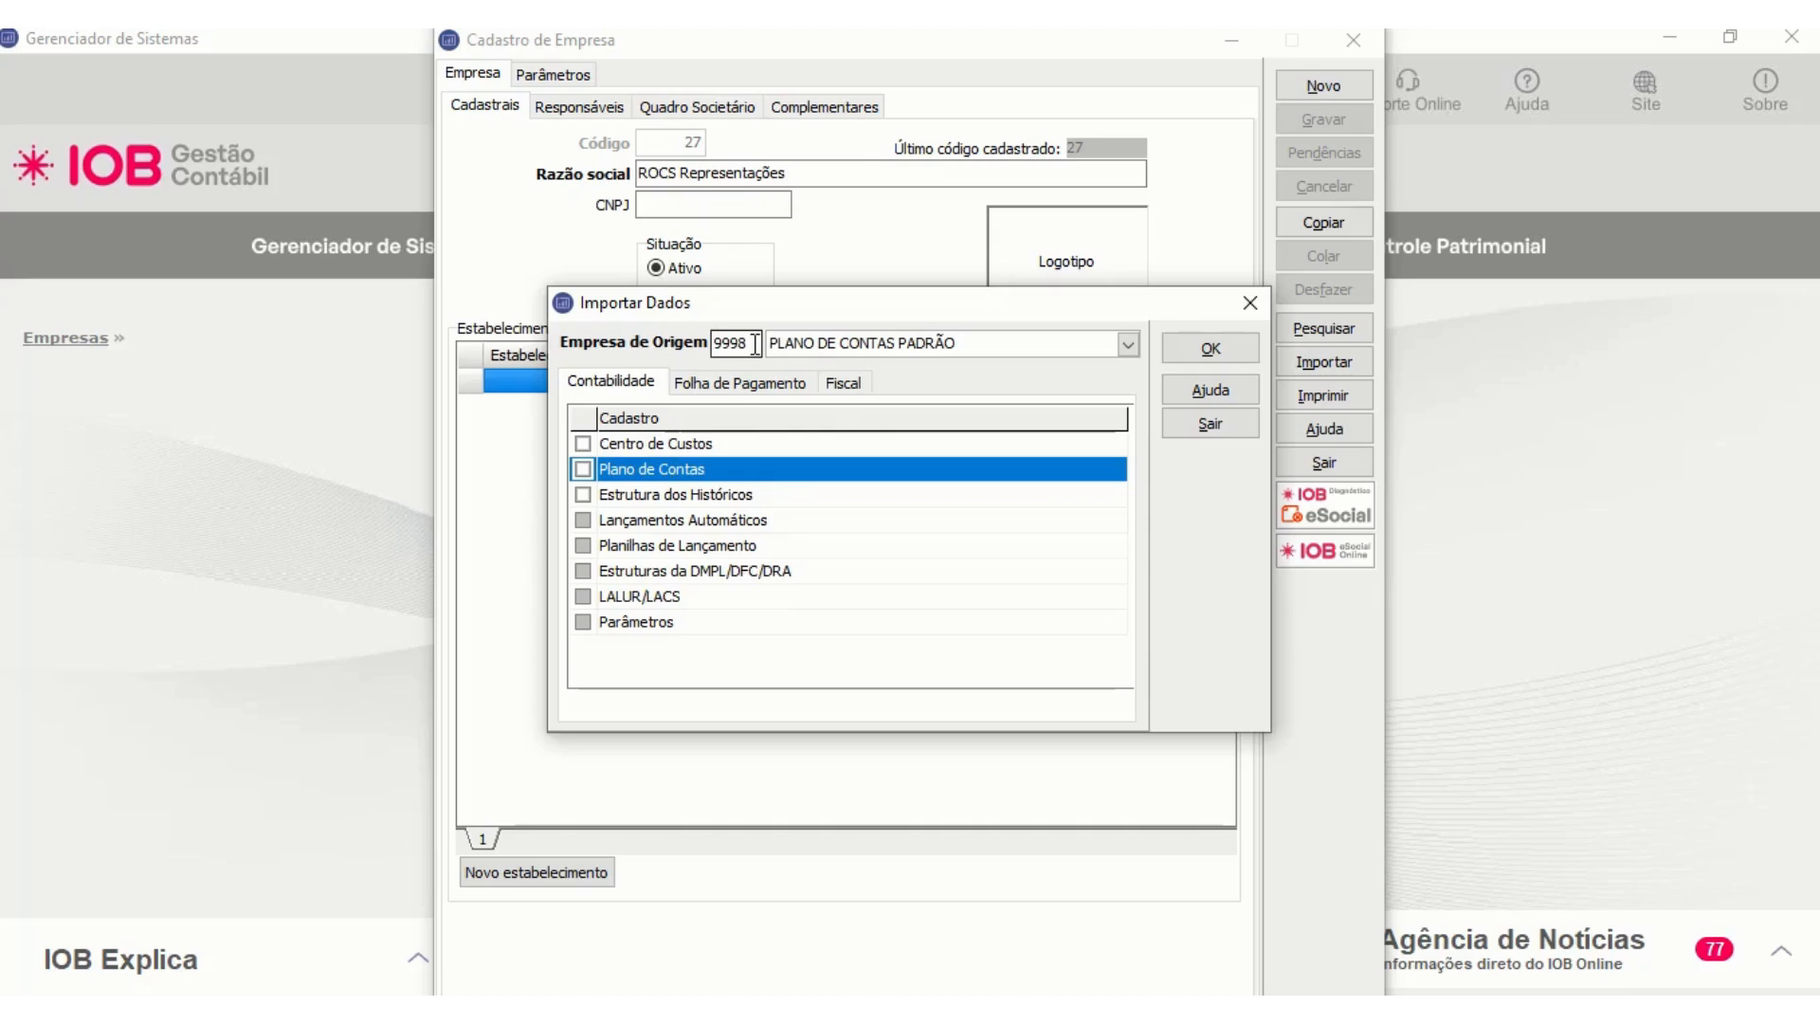
{"action": "left_click", "coordinate": [583, 469]}
{"action": "left_click", "coordinate": [1209, 351]}
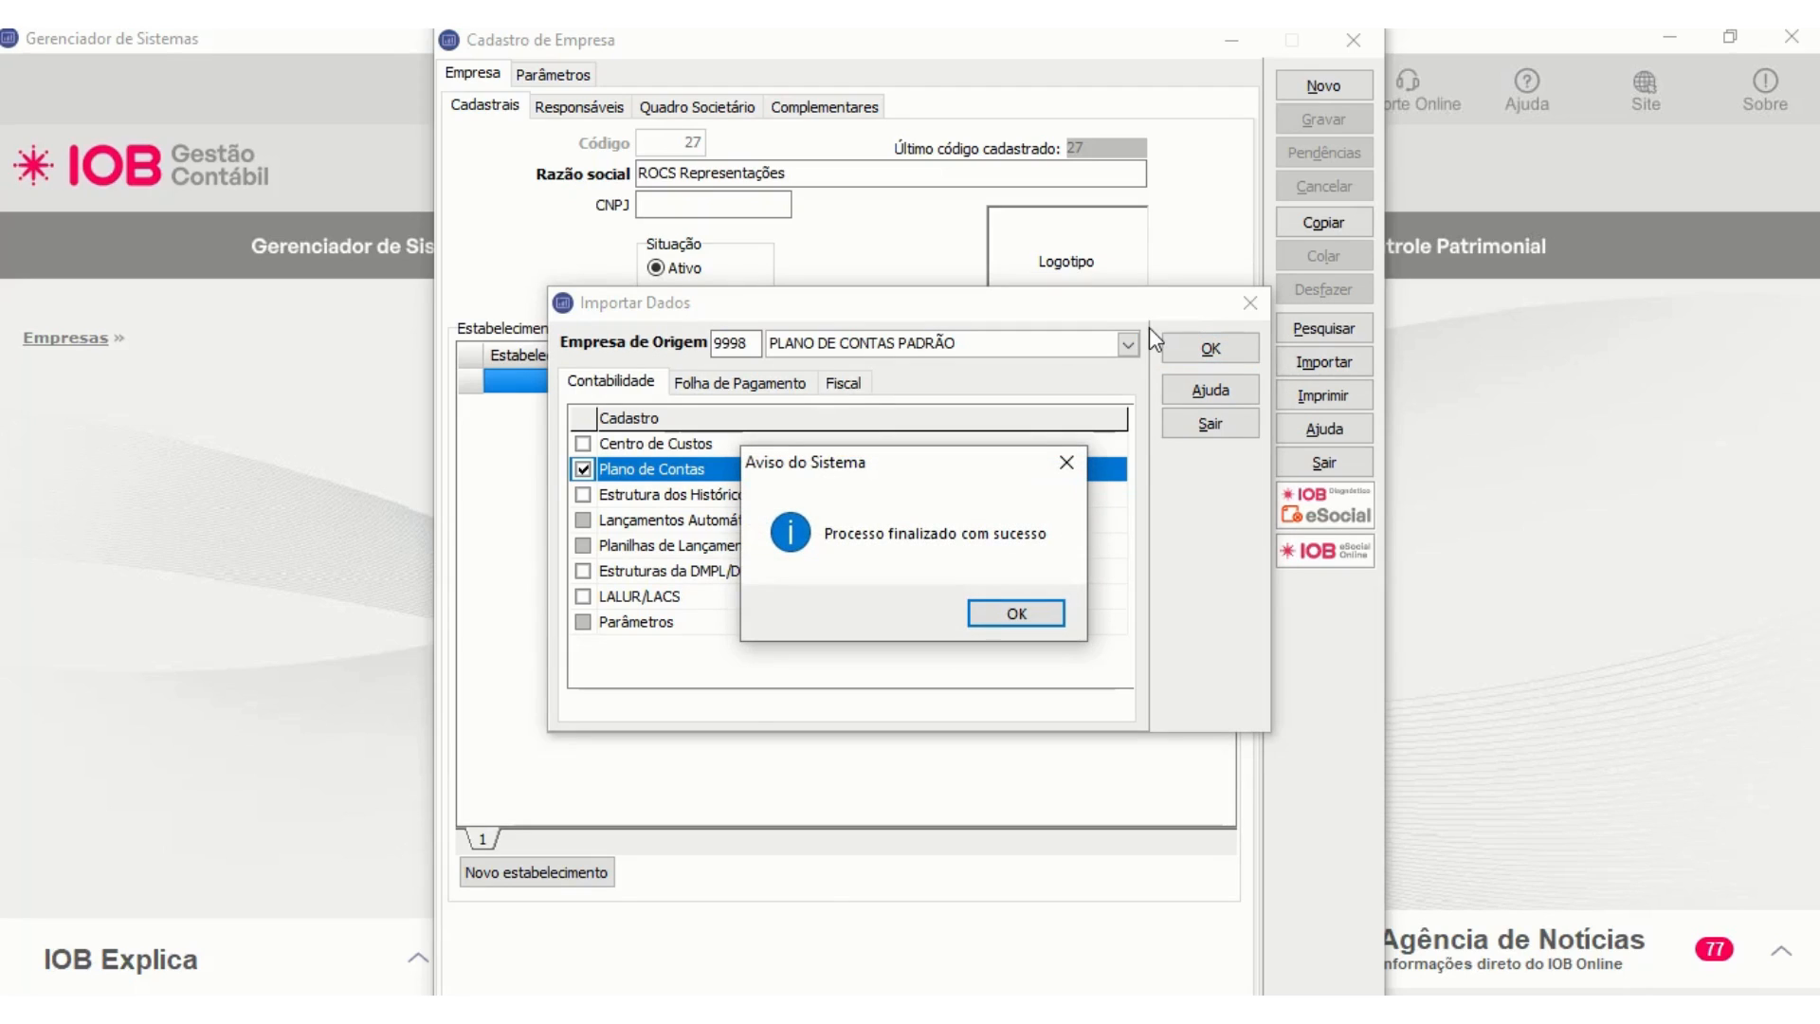
{"action": "left_click", "coordinate": [1024, 618]}
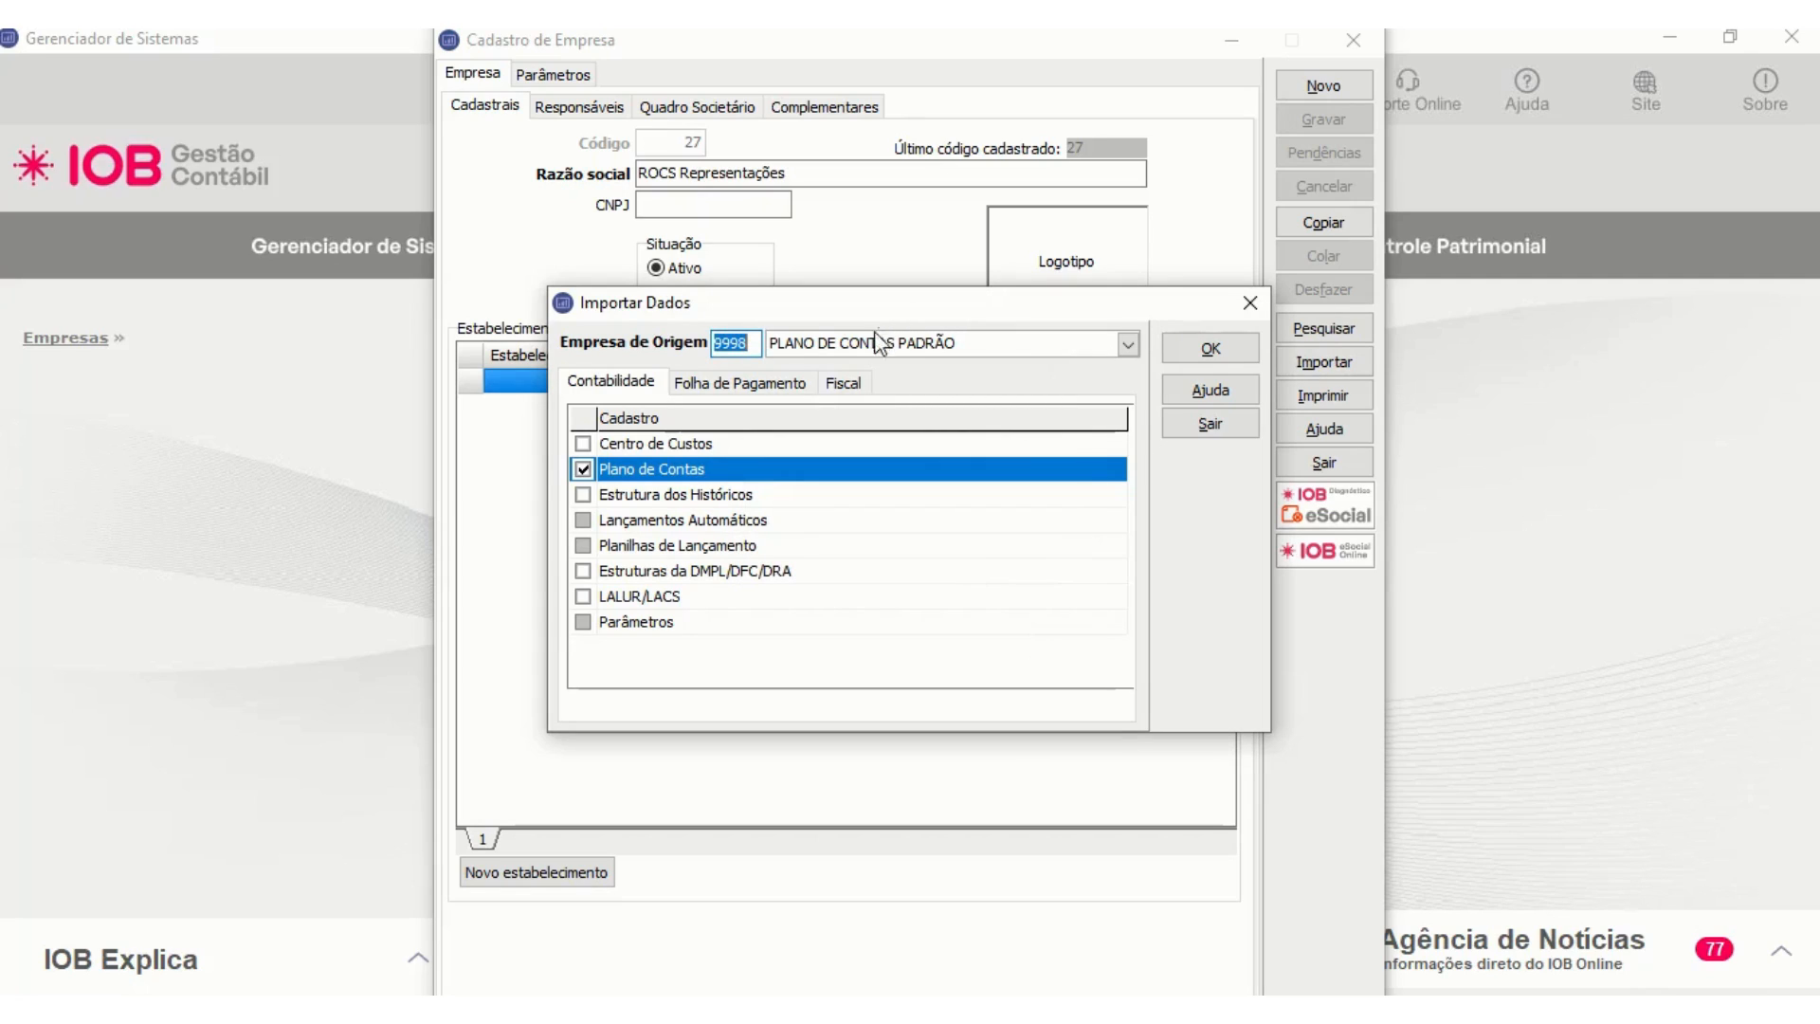
- Try to import the payroll Contabilização records Apropriação de Impostos, Complemento de Histórico, Contas por Evento and Contas para Pagamento from company 9998
{"action": "left_click", "coordinate": [768, 383]}
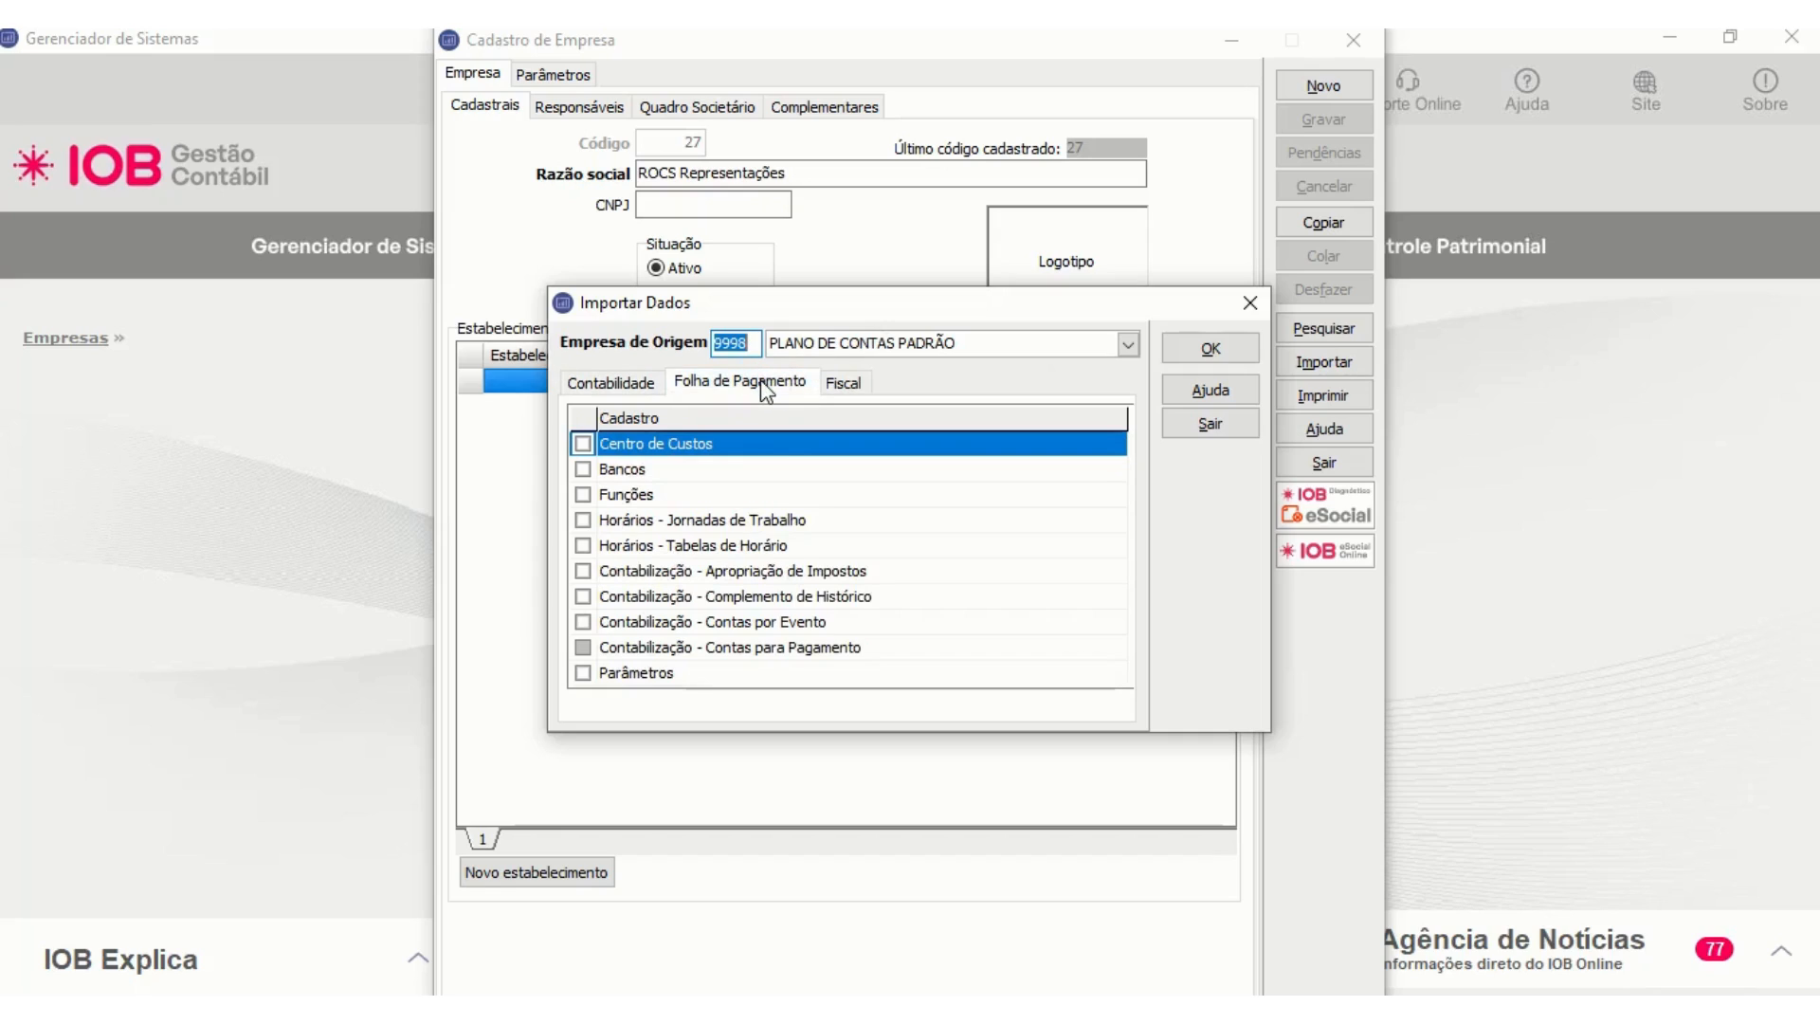
{"action": "left_click", "coordinate": [701, 574]}
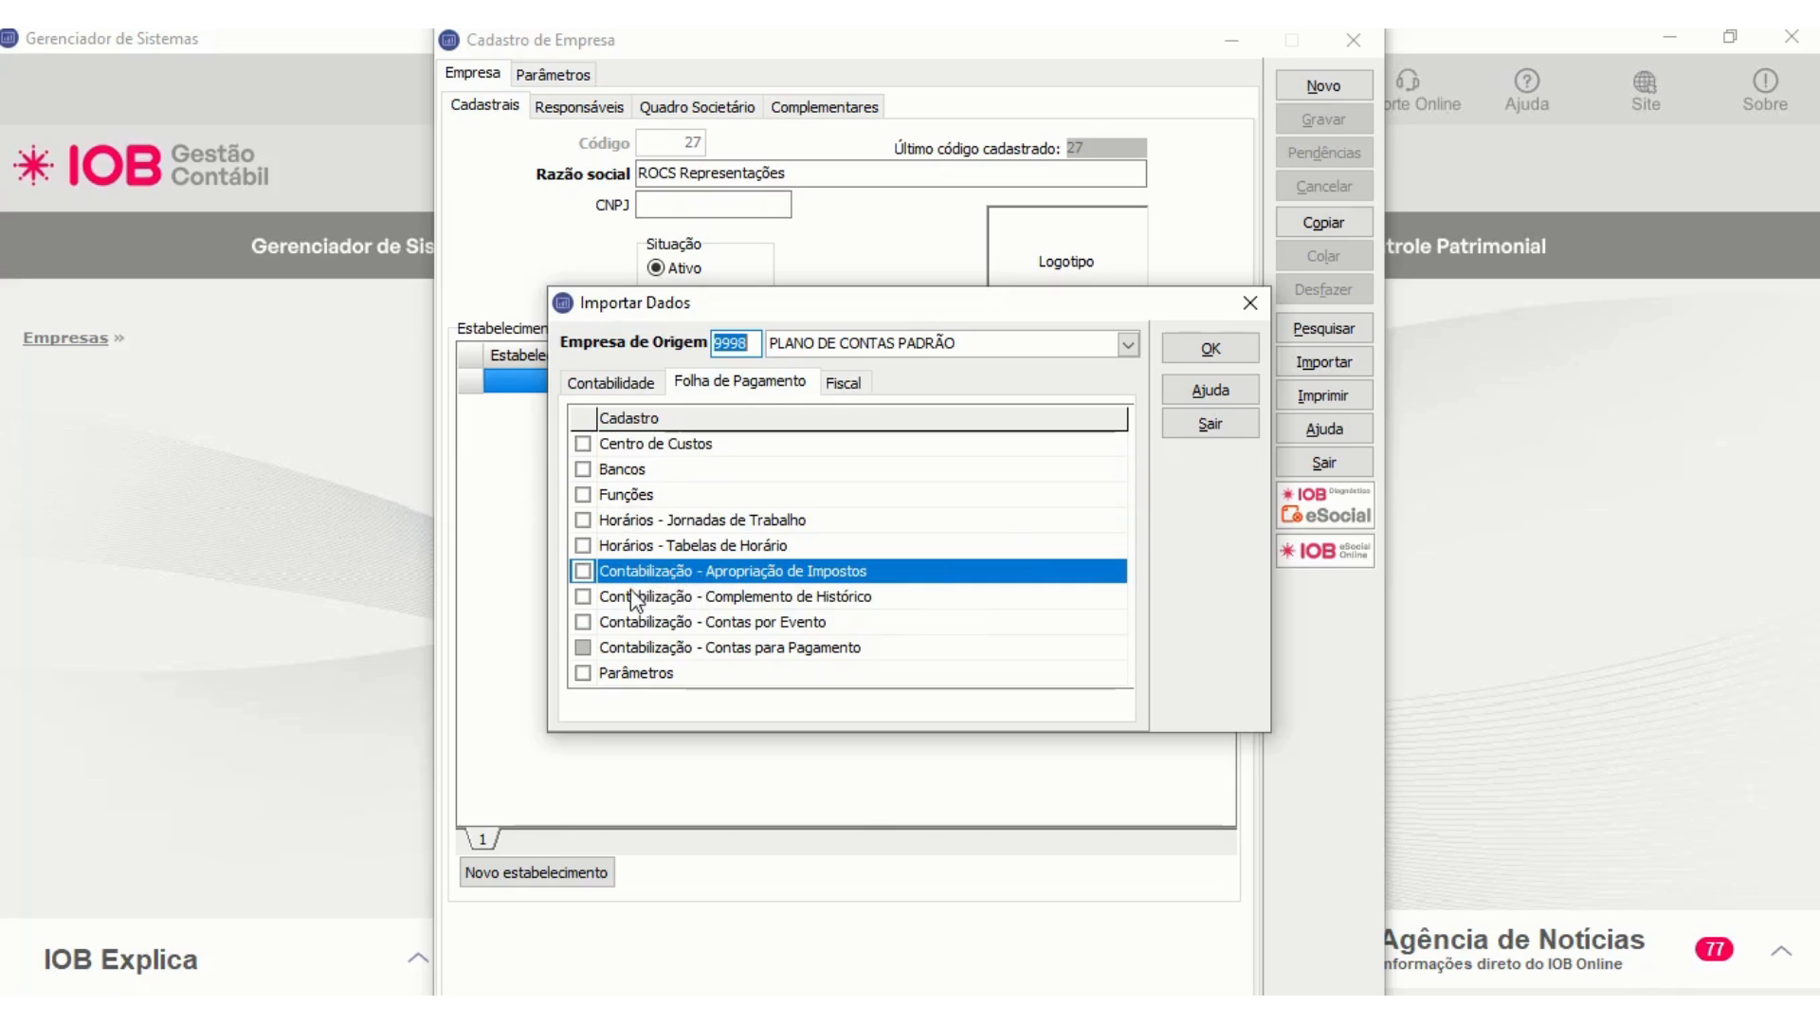
{"action": "left_click", "coordinate": [583, 571]}
{"action": "left_click", "coordinate": [584, 597]}
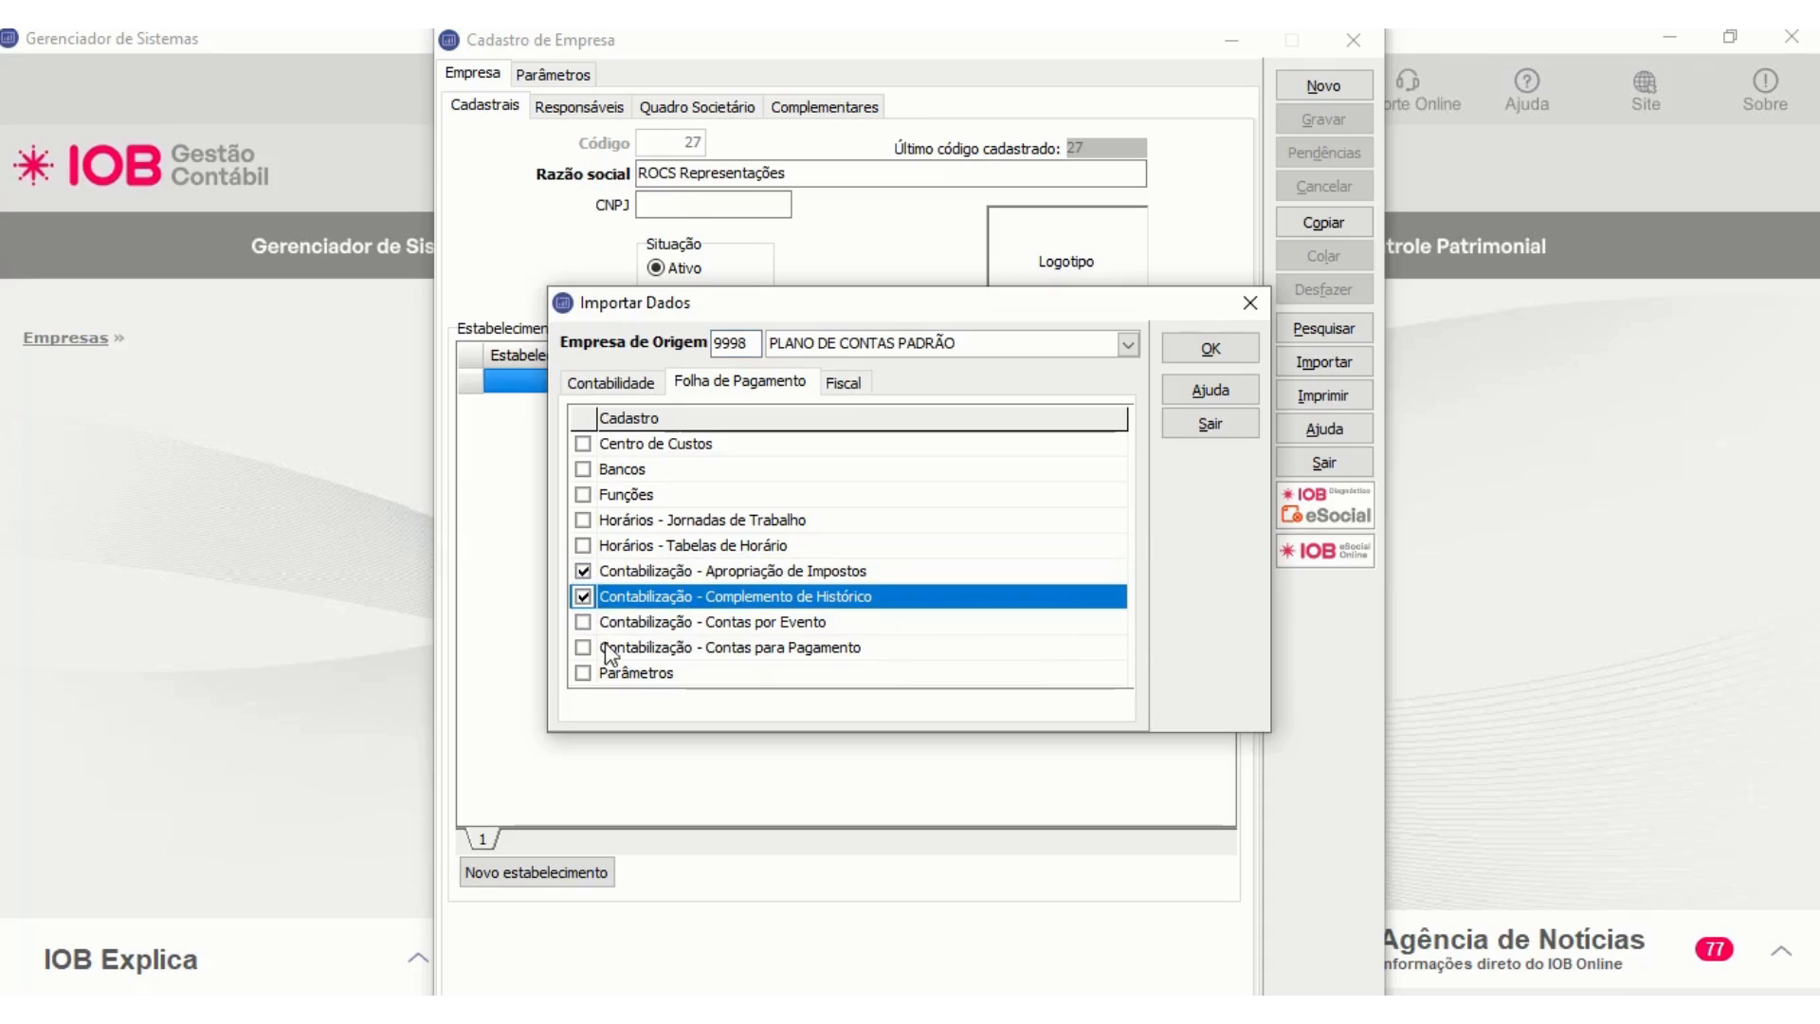
{"action": "left_click", "coordinate": [584, 623]}
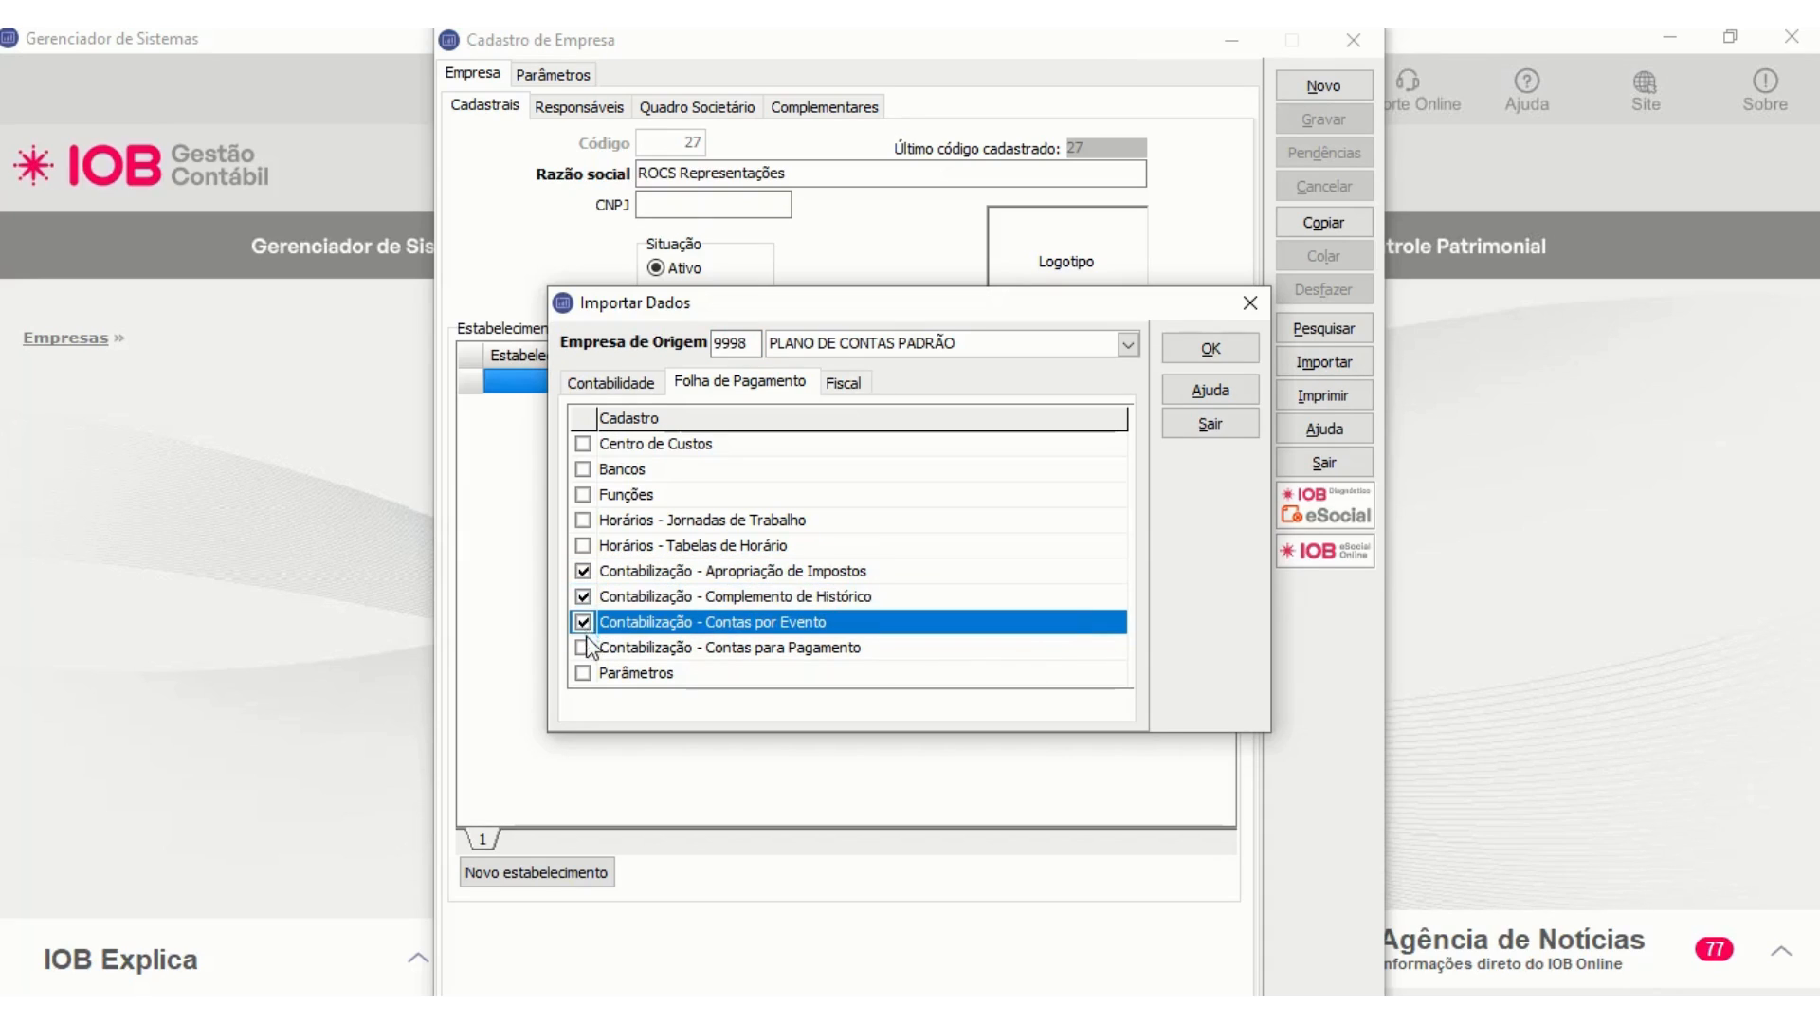
{"action": "left_click", "coordinate": [583, 648]}
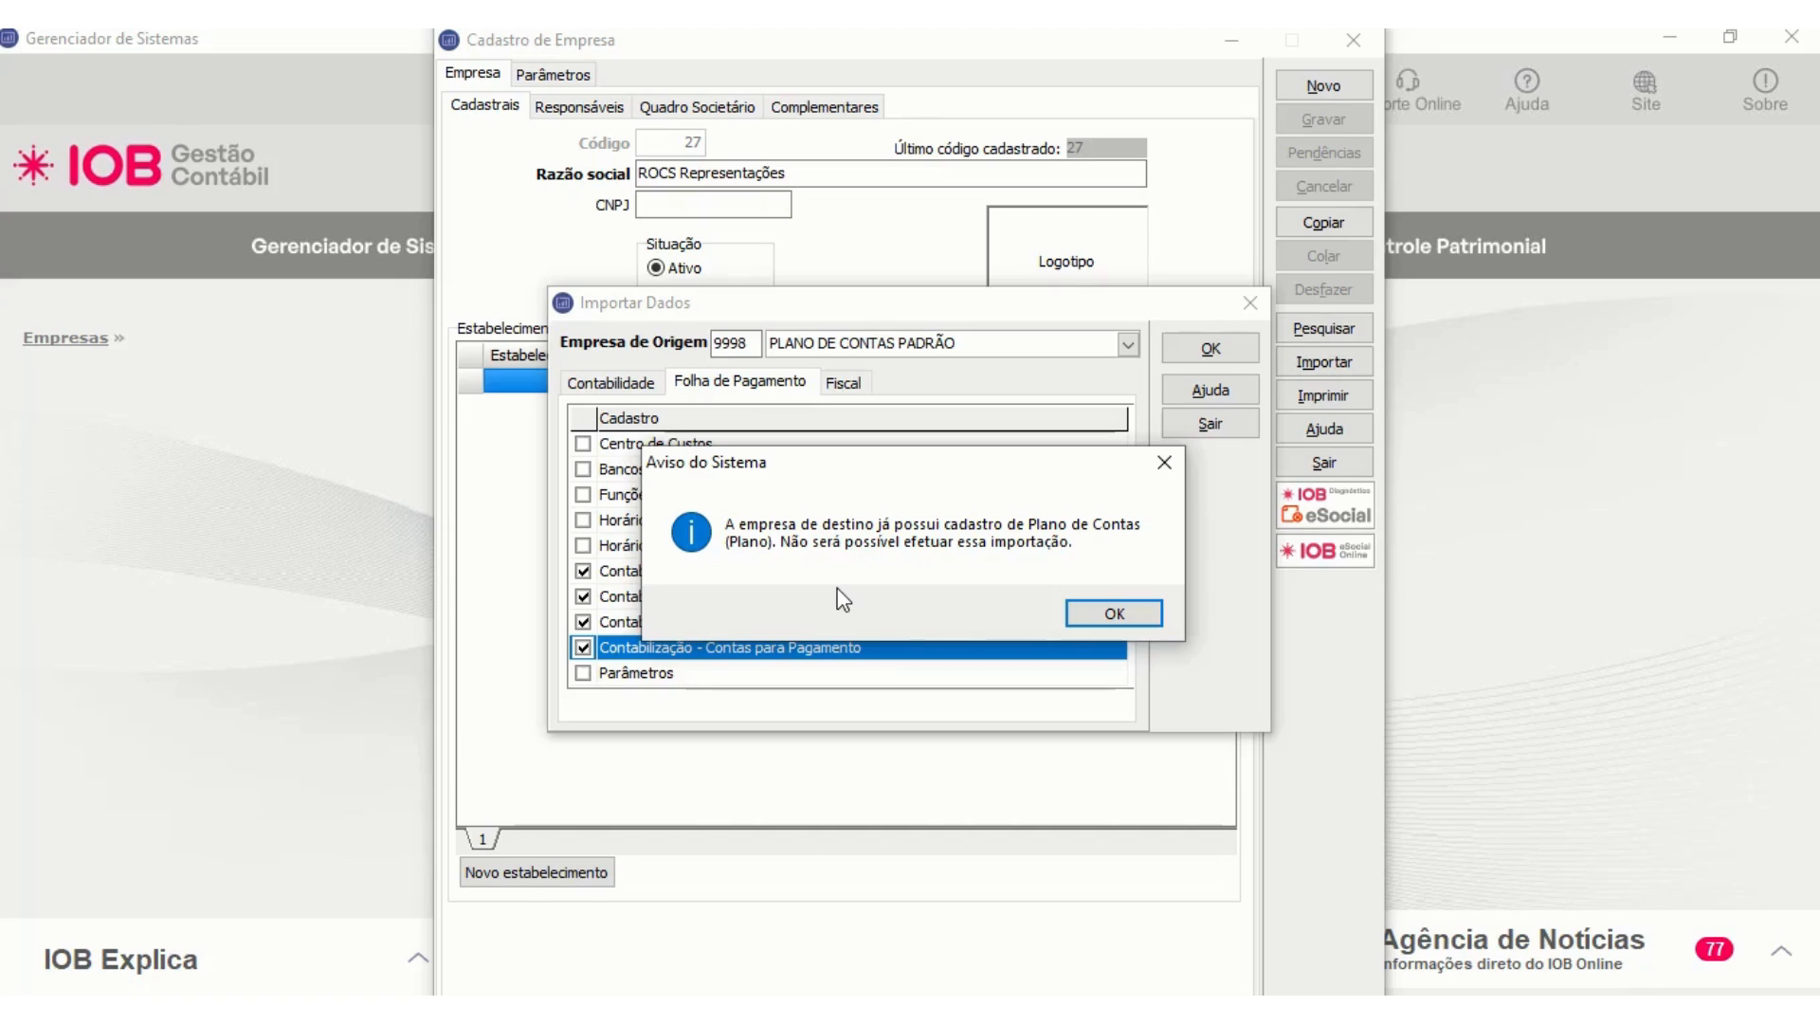
{"action": "left_click", "coordinate": [1109, 618]}
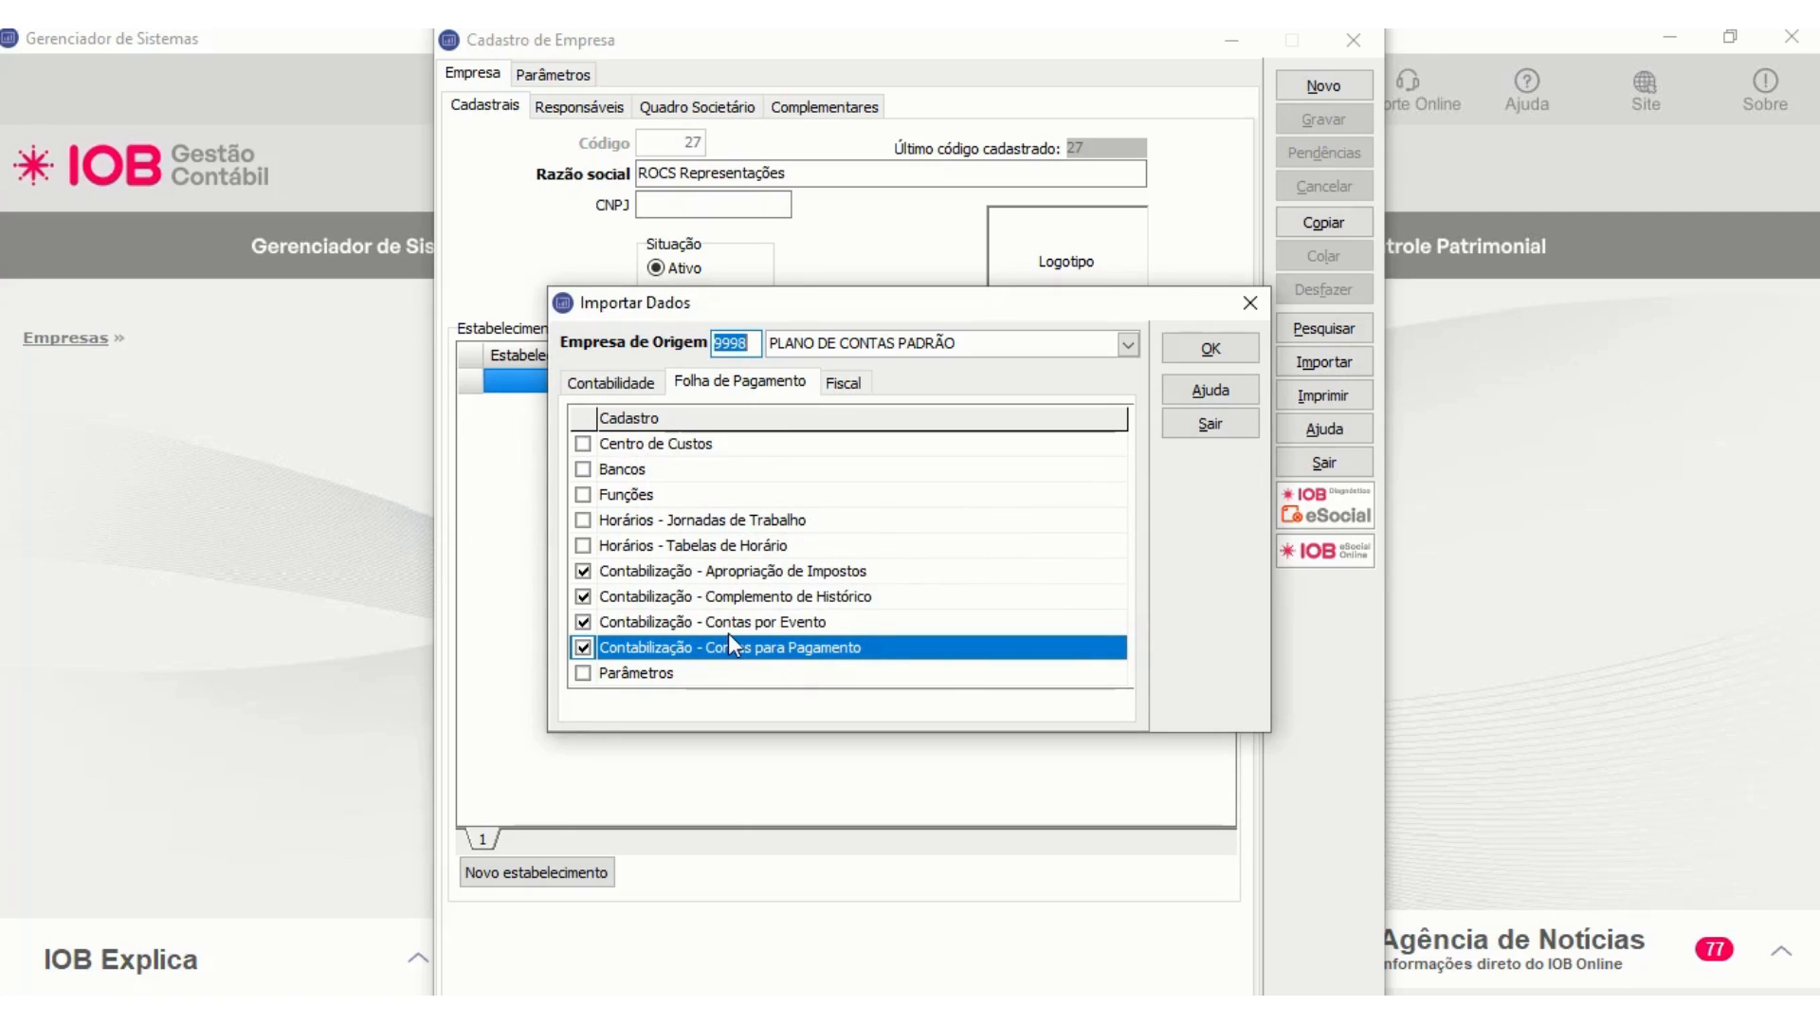
- Review the accounting, payroll and fiscal records offered for company import, and close the import dialog
{"action": "left_click", "coordinate": [649, 384]}
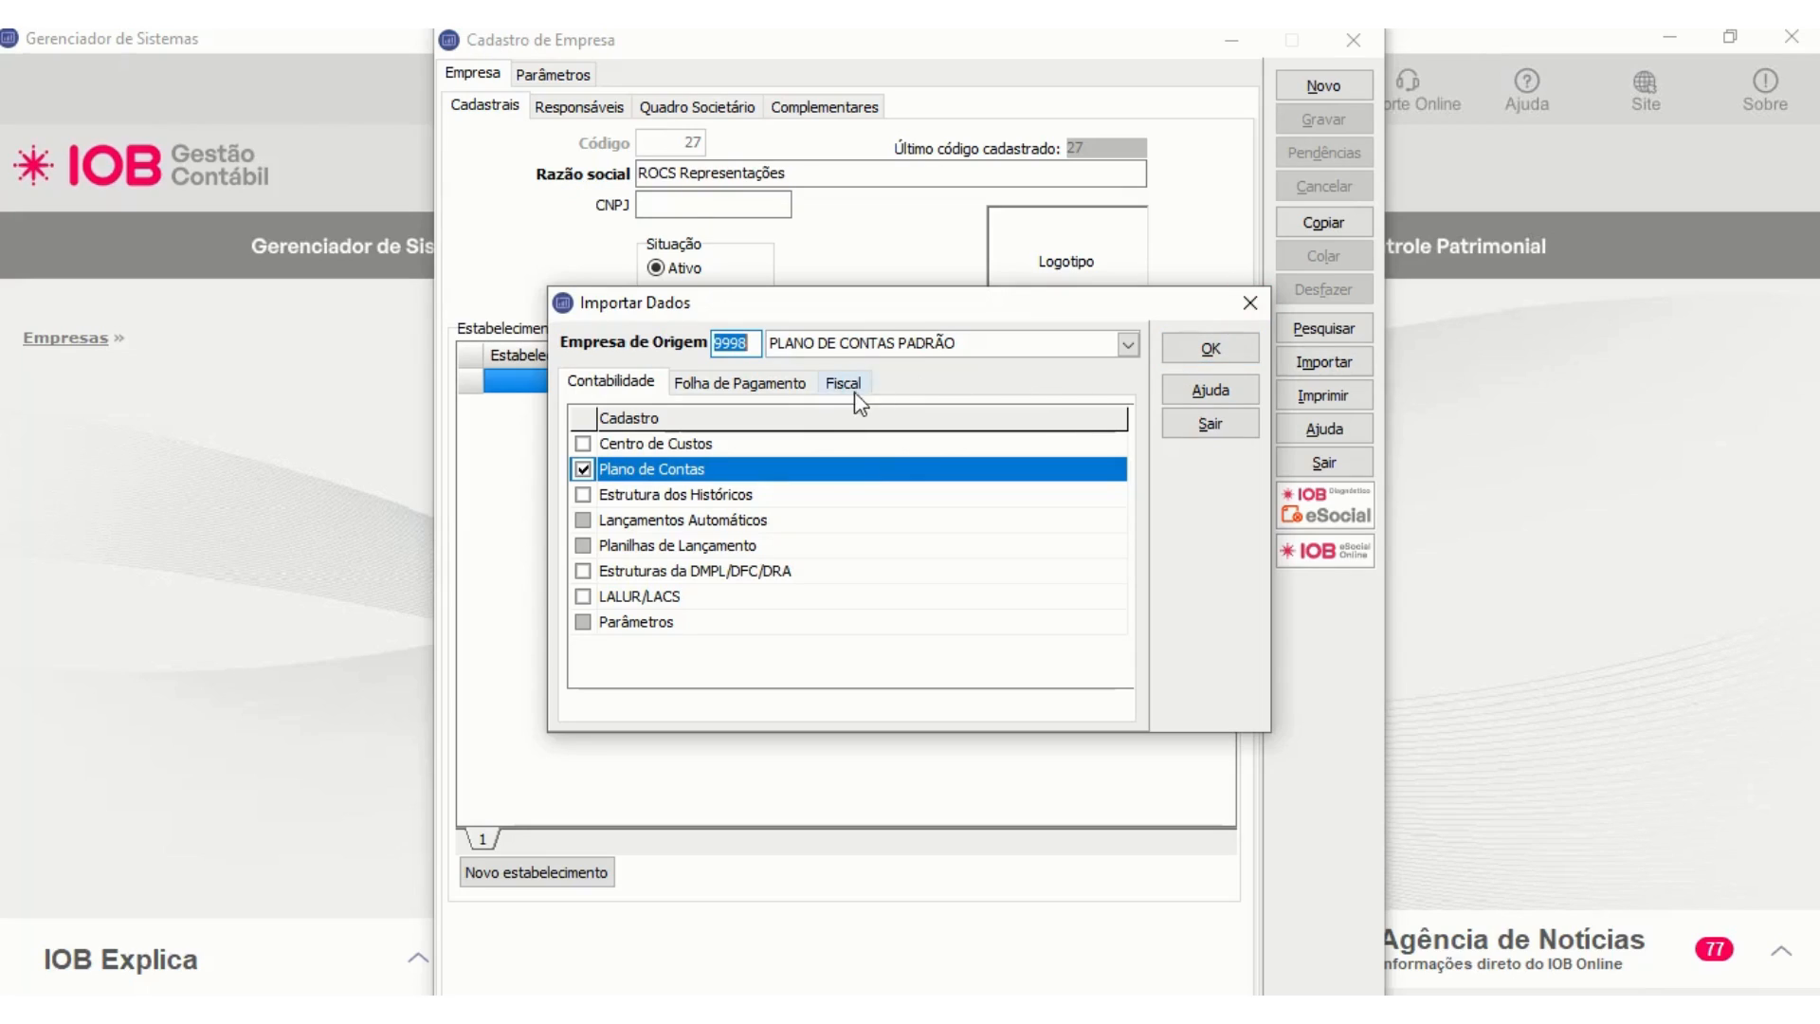
{"action": "left_click", "coordinate": [801, 387]}
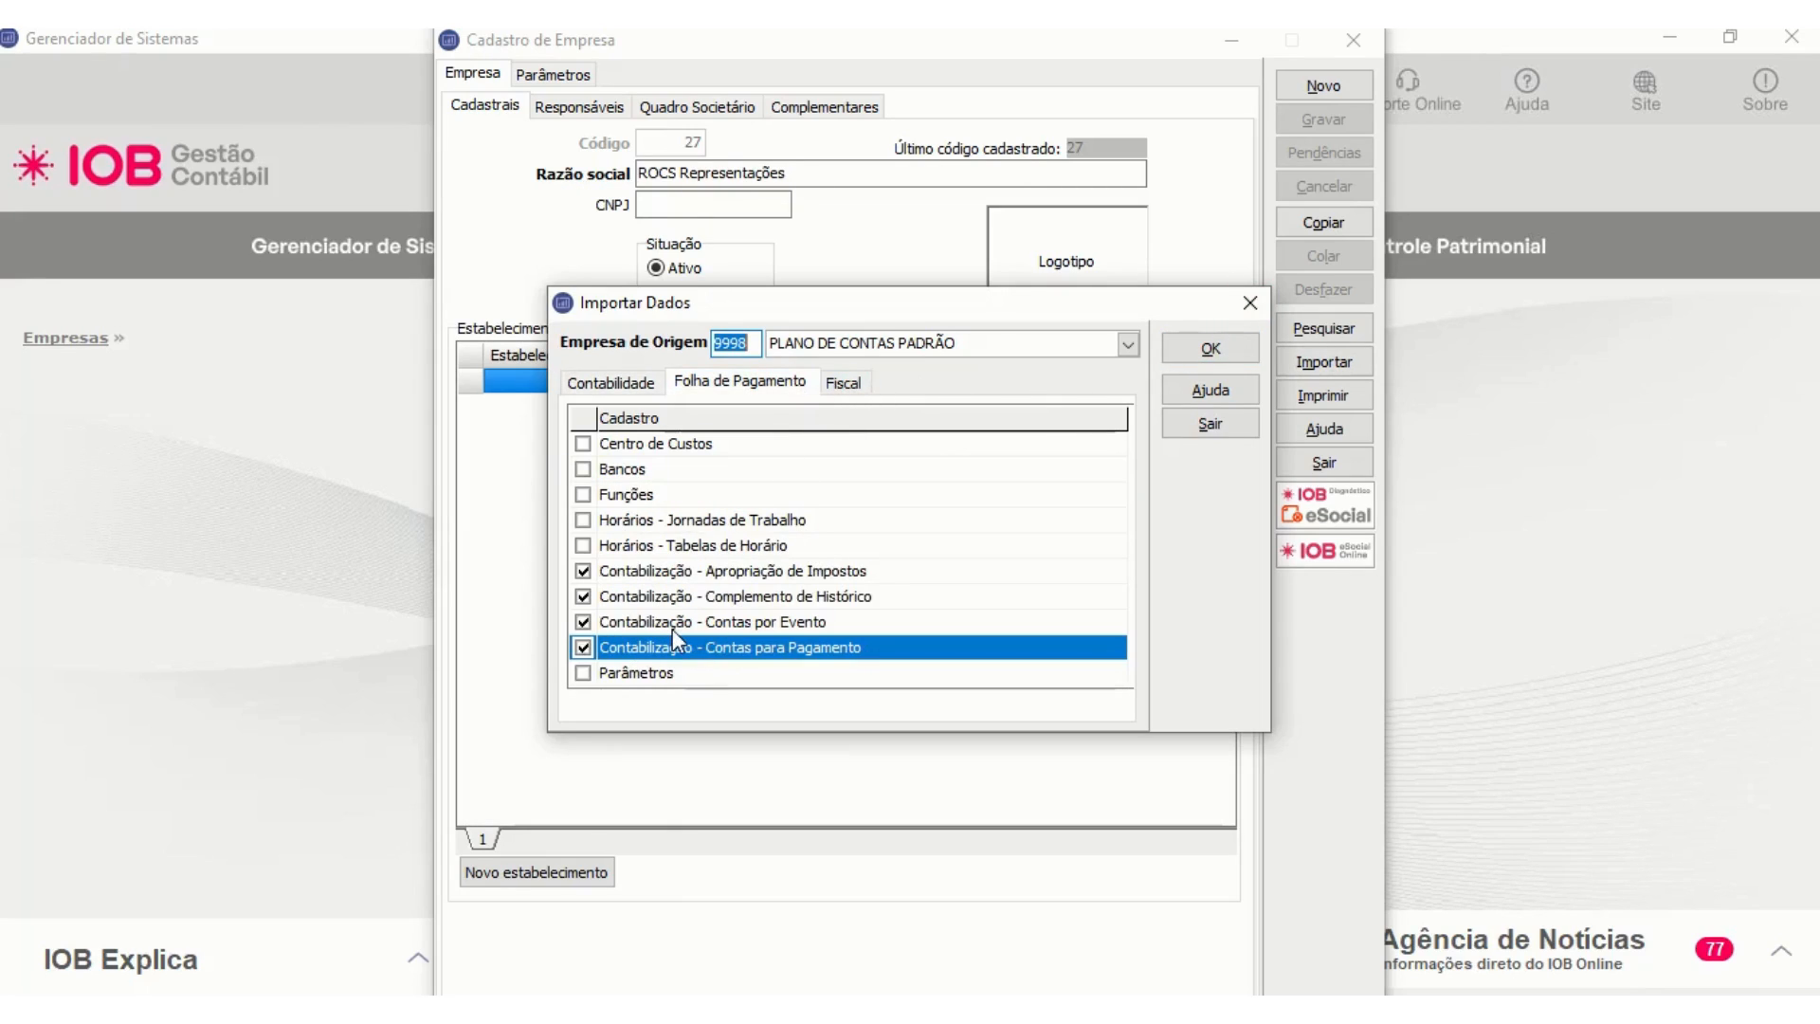
{"action": "left_click", "coordinate": [844, 383]}
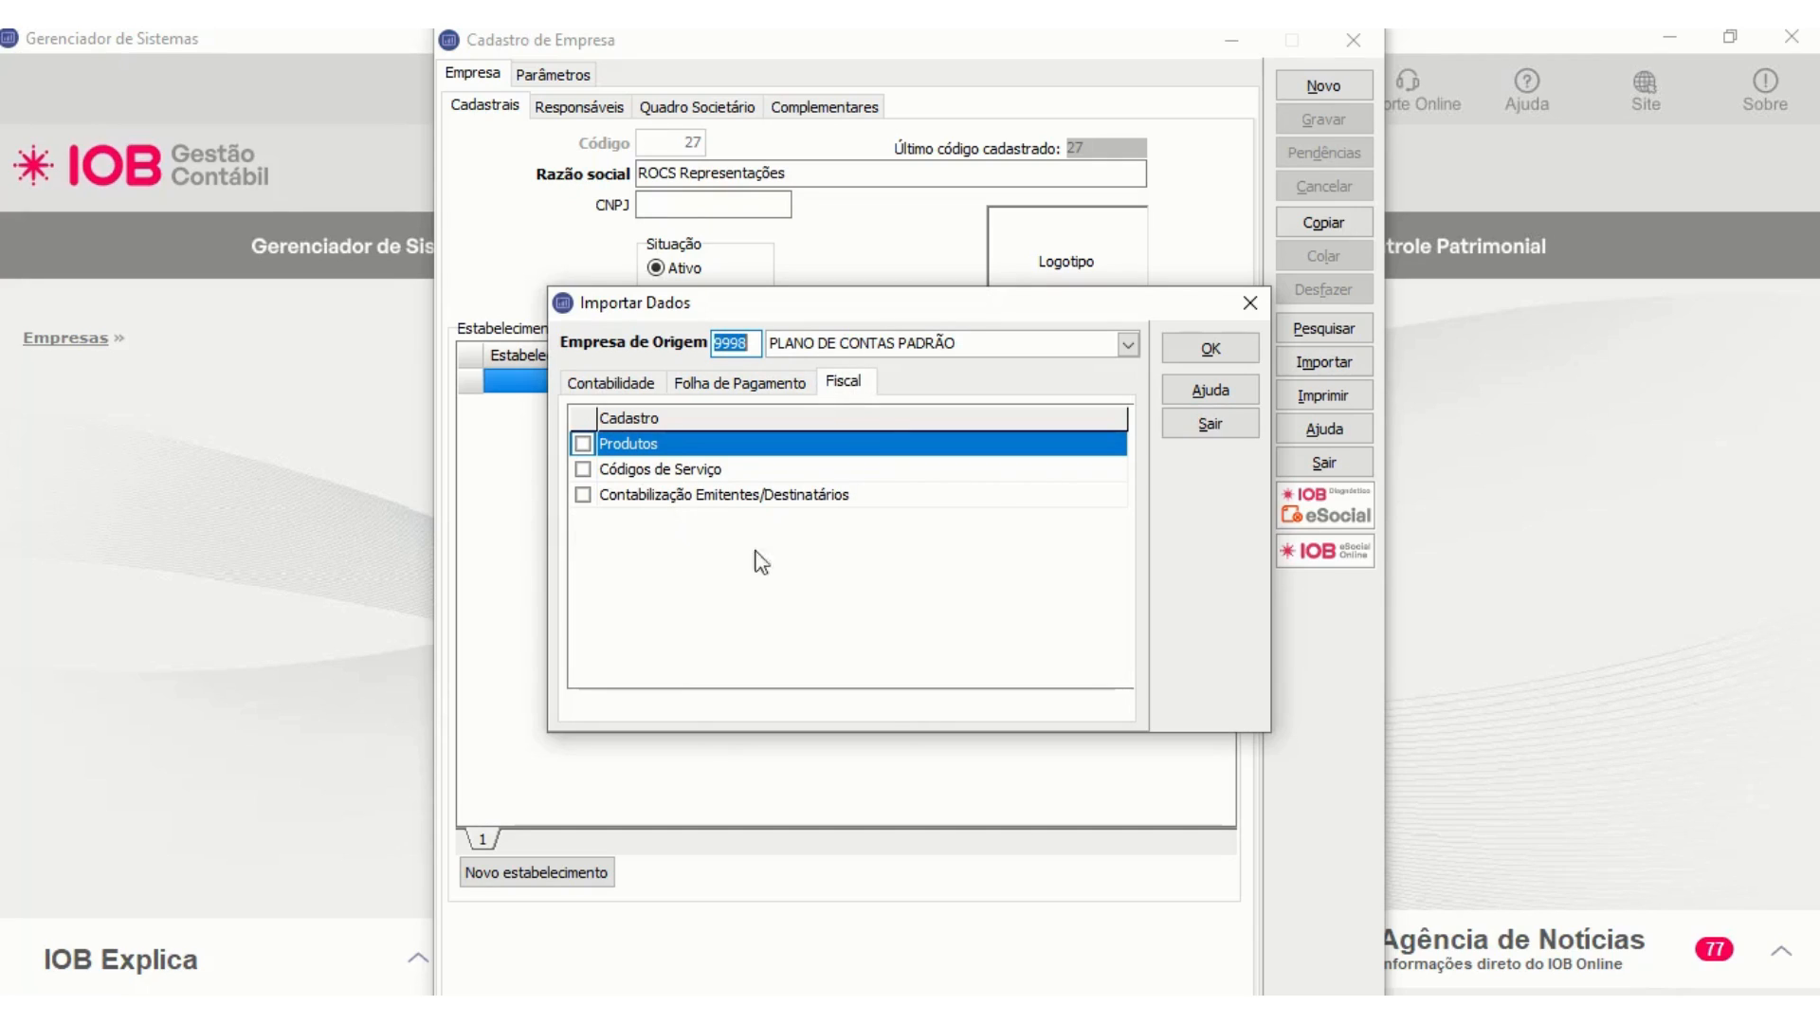
{"action": "left_click", "coordinate": [1254, 305]}
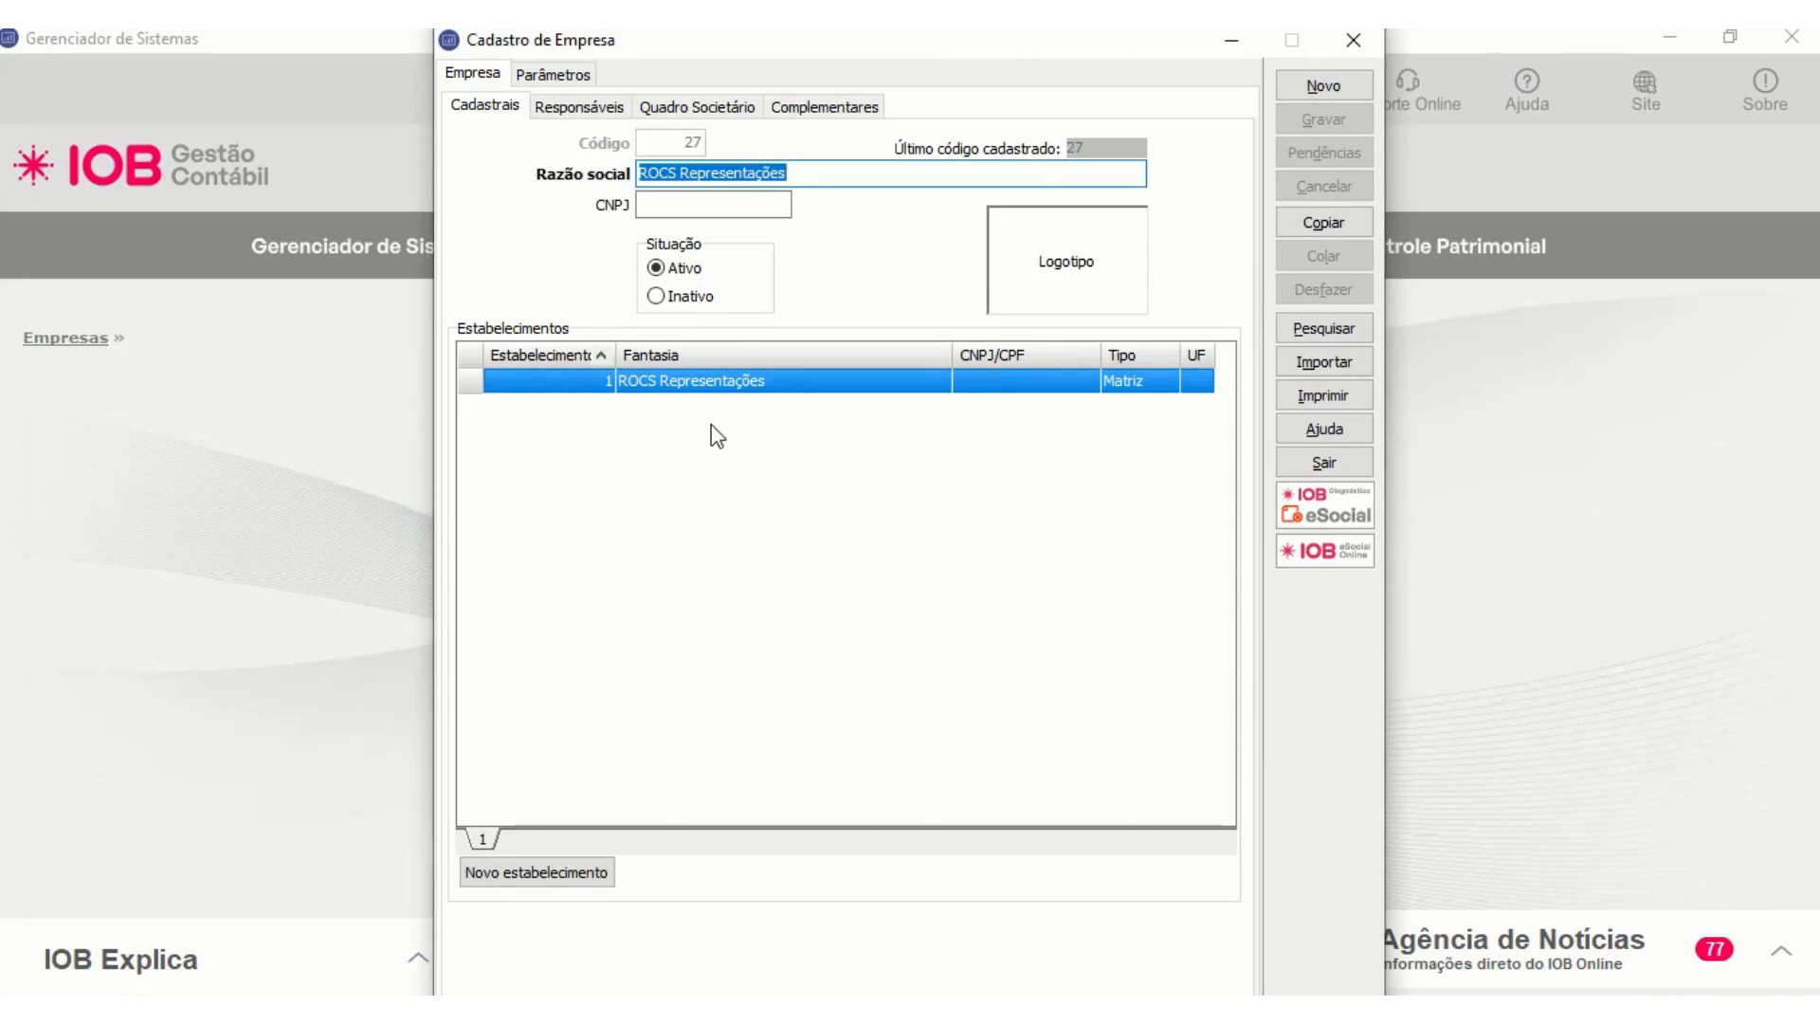
- Open establishment 1 of ROCS Representações and start a data import with source company 9998 and source establishment 1
{"action": "left_click", "coordinate": [723, 393]}
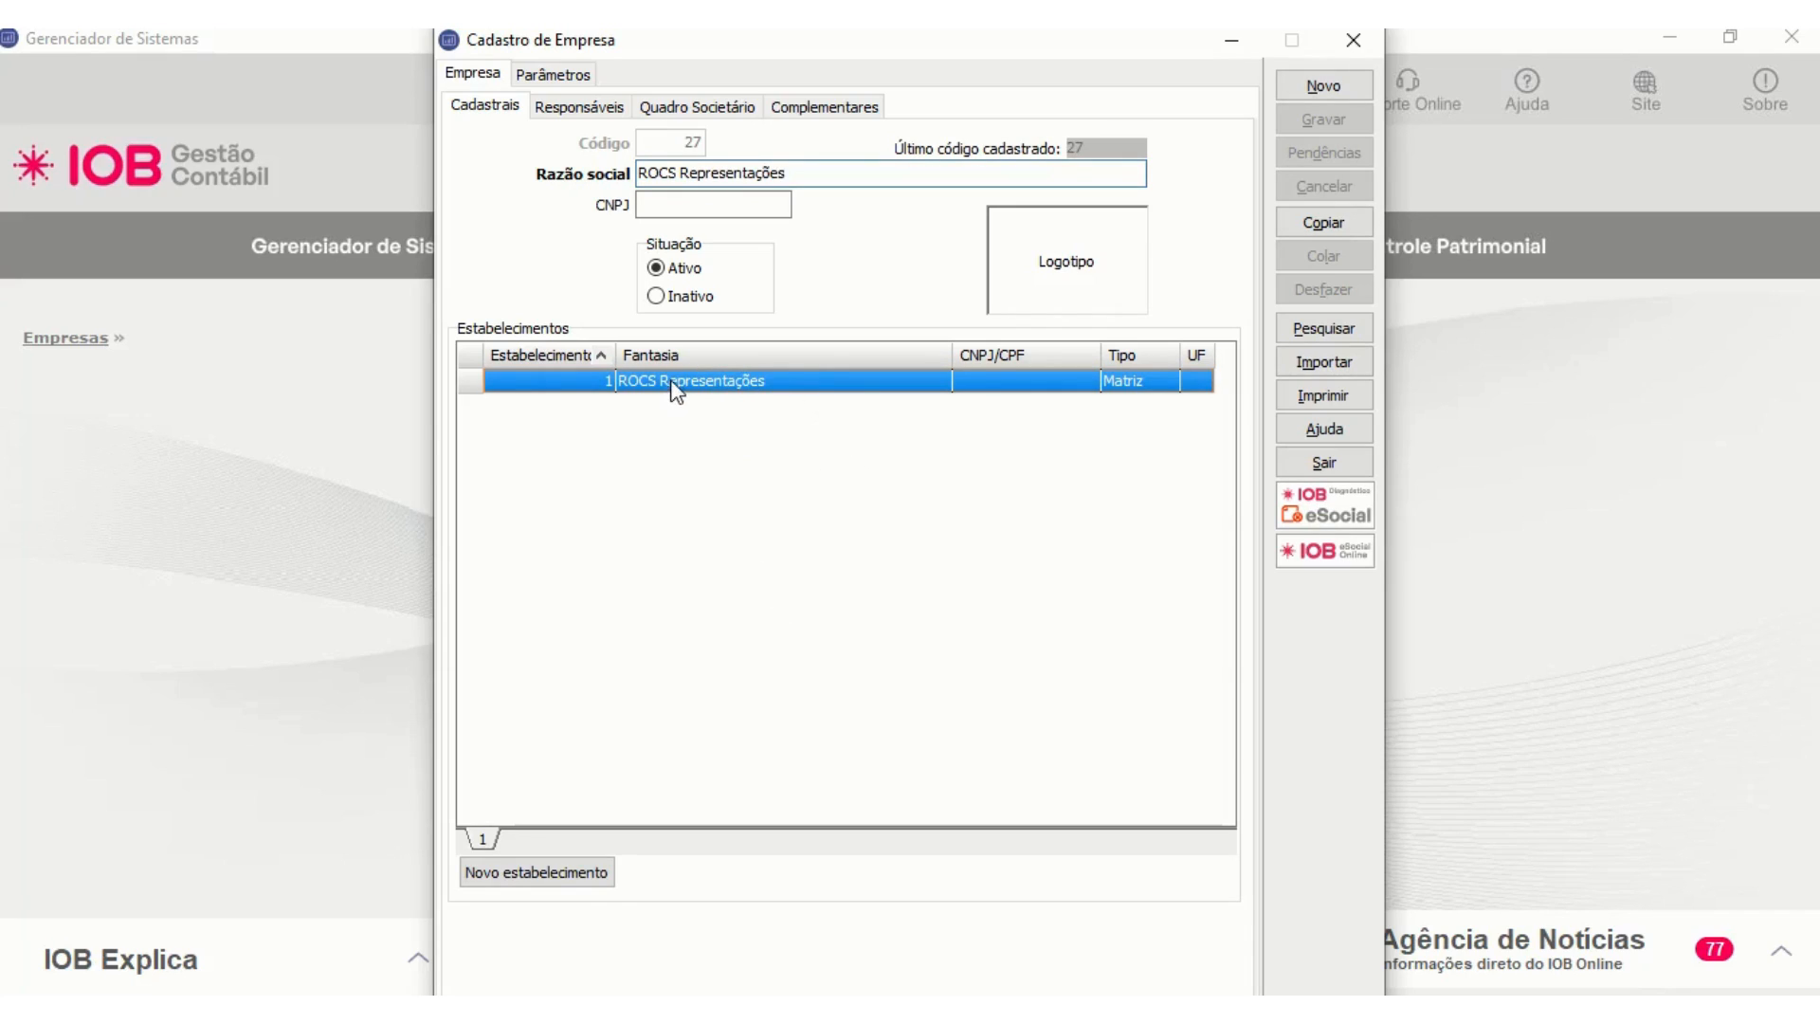
{"action": "double_click", "coordinate": [672, 387]}
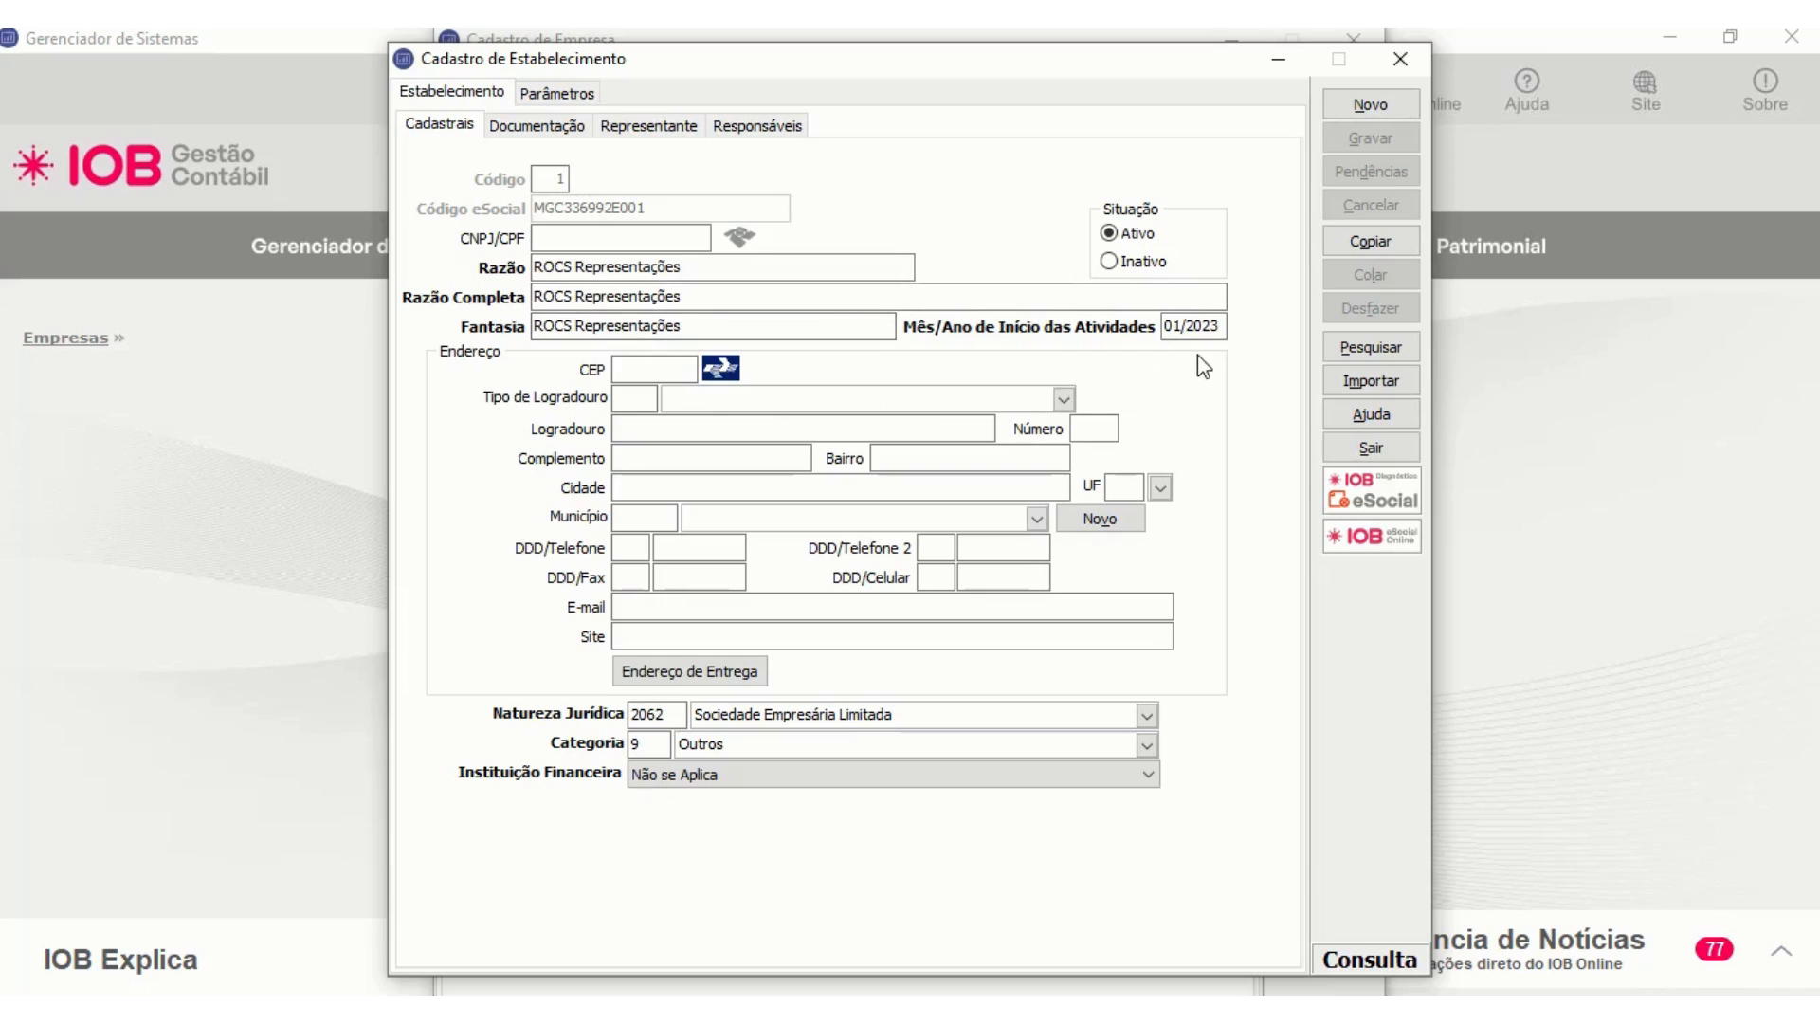
{"action": "left_click", "coordinate": [1370, 380]}
{"action": "left_click", "coordinate": [786, 330]}
{"action": "type", "text": "9998"}
{"action": "key", "text": "Tab"}
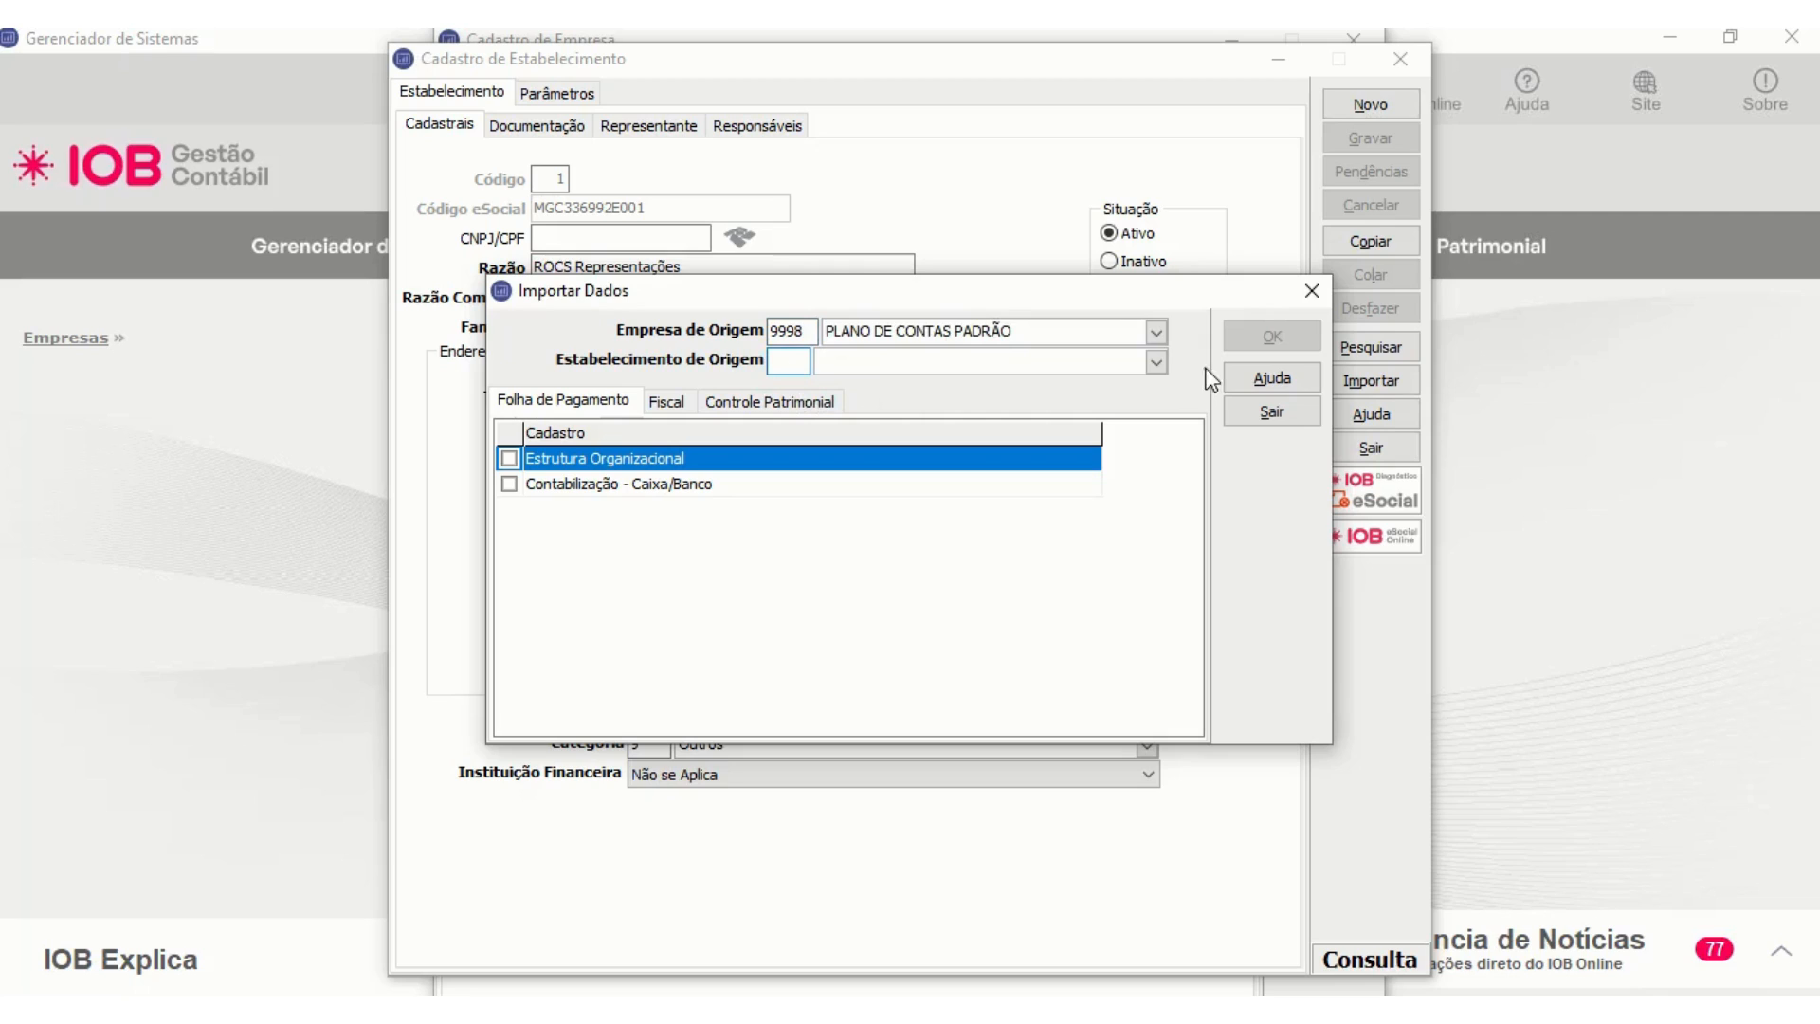
{"action": "left_click", "coordinate": [1162, 362]}
{"action": "left_click", "coordinate": [1159, 210]}
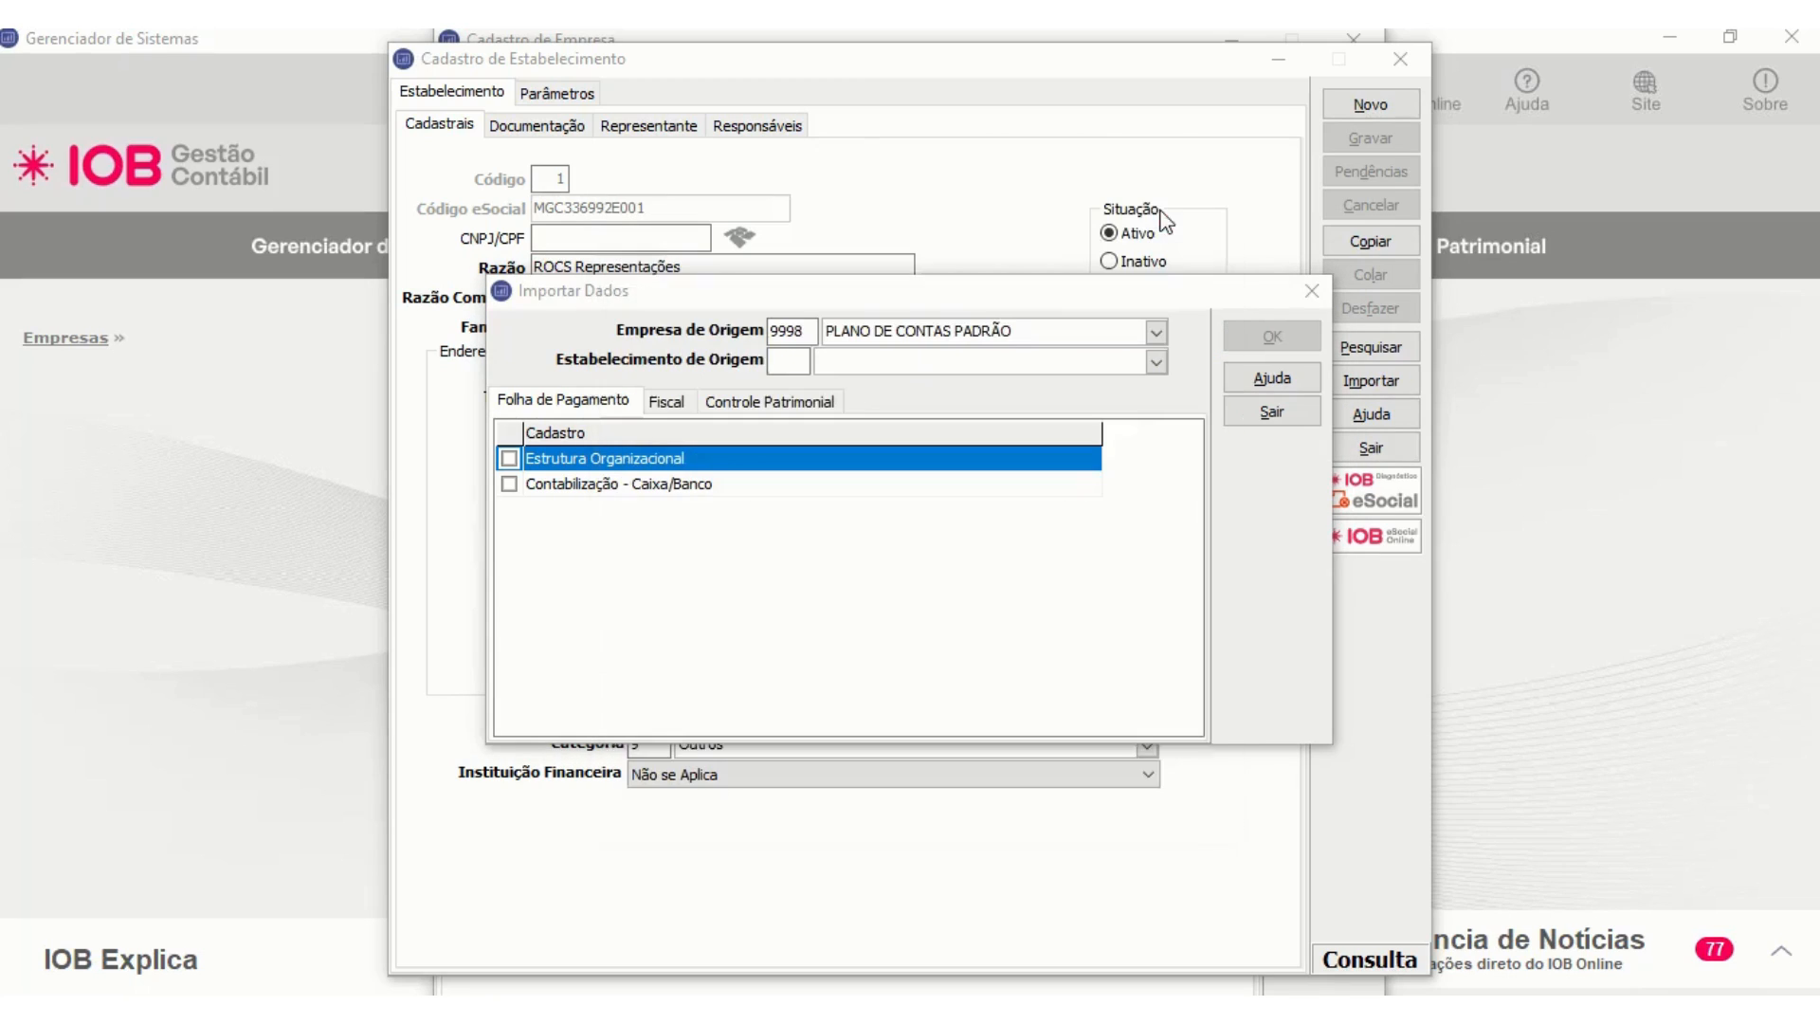
{"action": "type", "text": "1"}
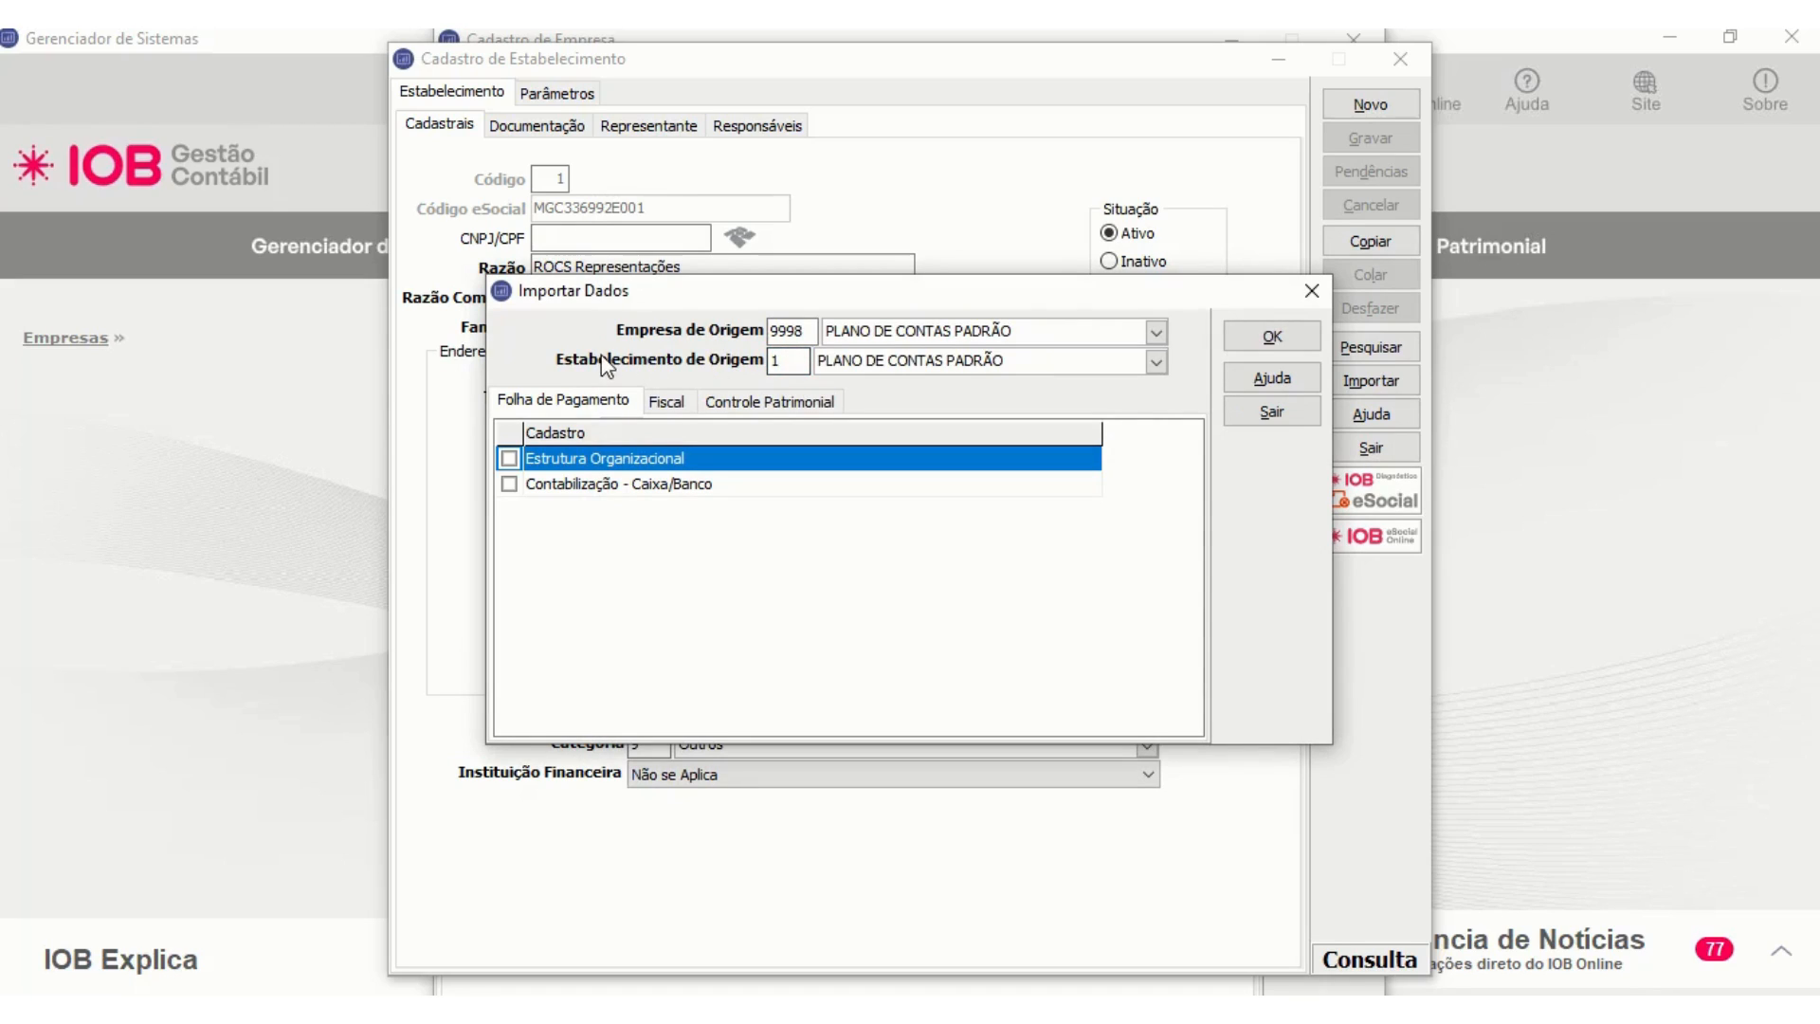
- Select the four fiscal Contabilização records for import: Natureza/Classificação, Caixa/Banco, Apropriação de Impostos Geral and Apropriação de Impostos por Natureza de Operação
{"action": "left_click", "coordinate": [669, 402]}
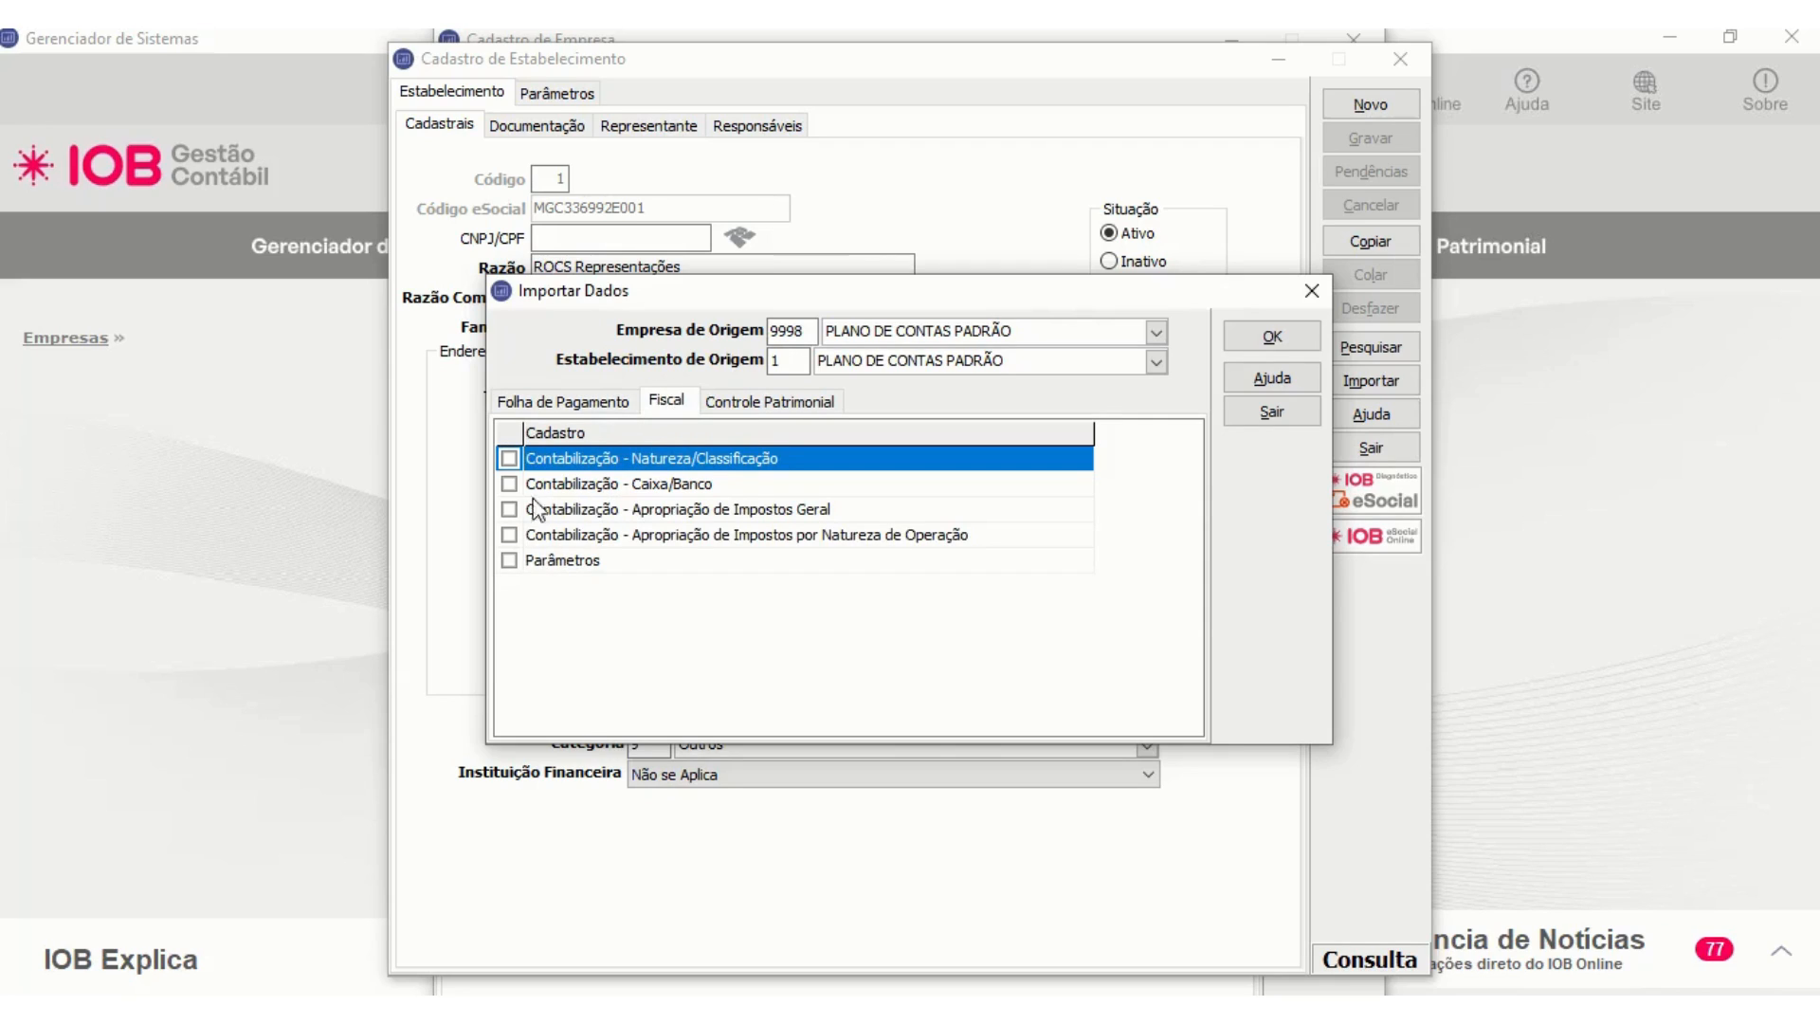
{"action": "left_click", "coordinate": [510, 459]}
{"action": "left_click", "coordinate": [510, 484]}
{"action": "left_click", "coordinate": [510, 510]}
{"action": "left_click", "coordinate": [510, 536]}
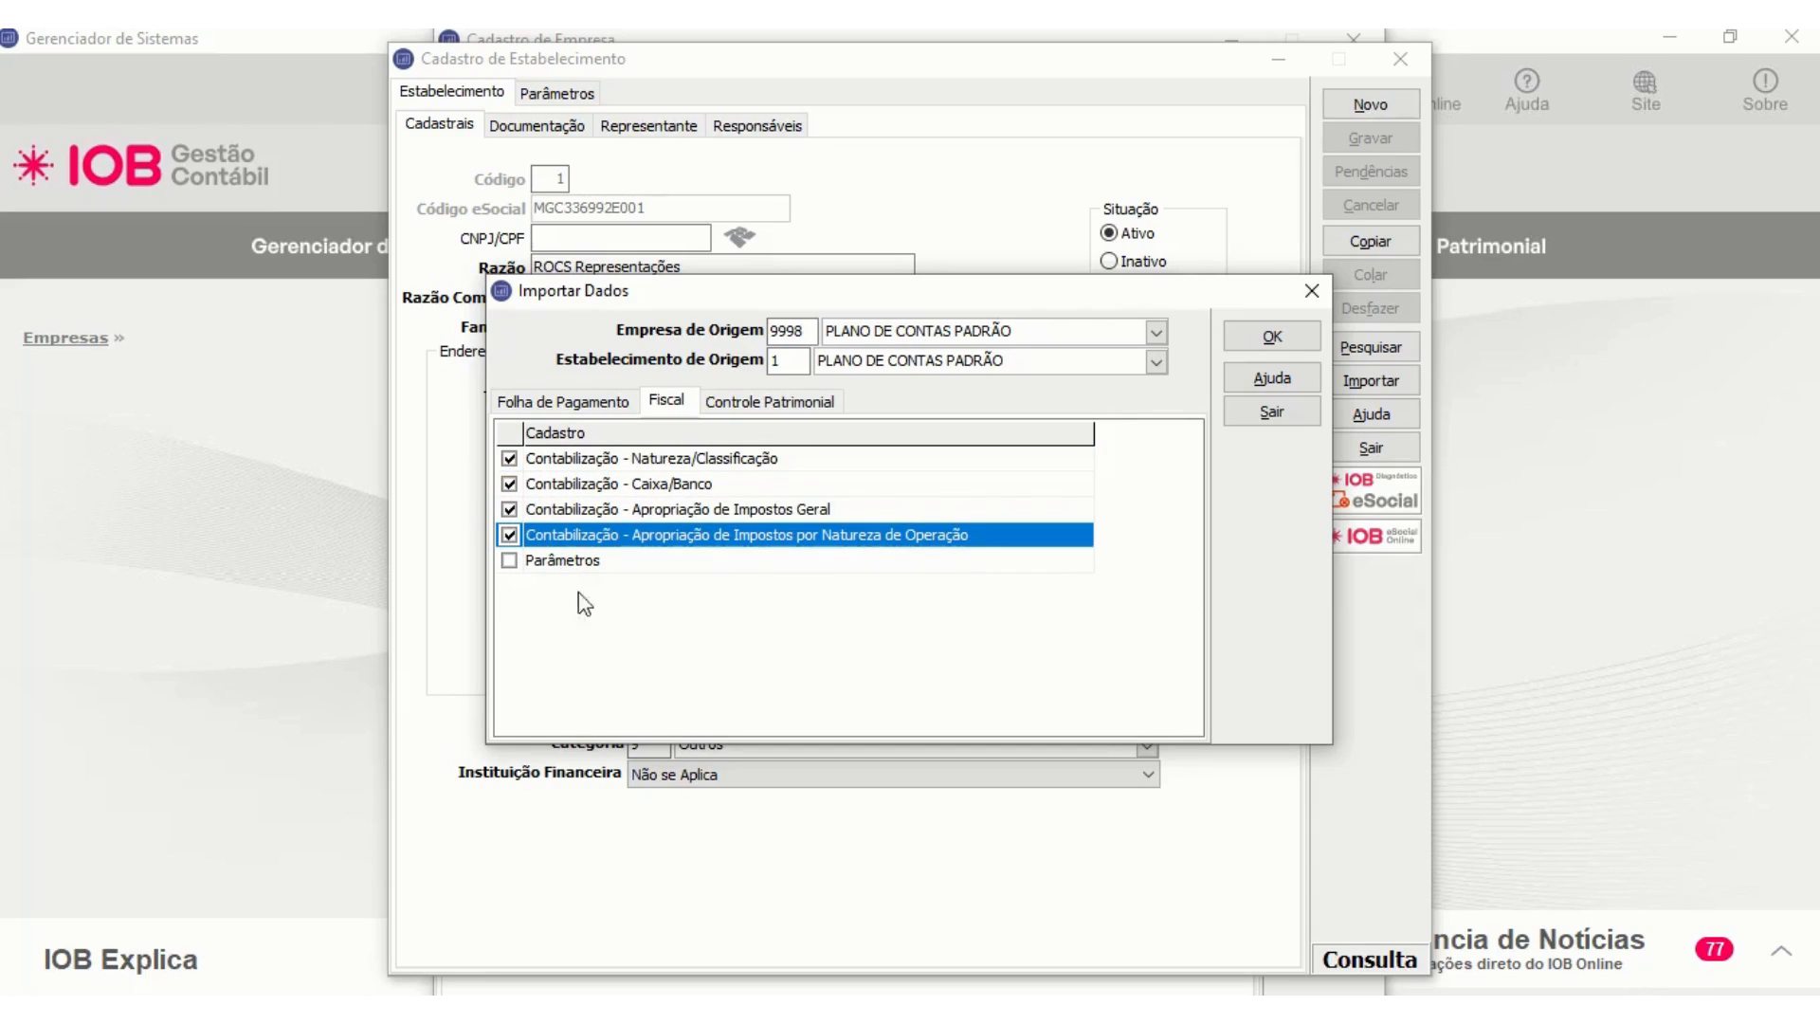
- Add the payroll record Contabilização - Caixa/Banco to the selection and run the establishment import
{"action": "left_click", "coordinate": [595, 407]}
{"action": "left_click", "coordinate": [605, 487]}
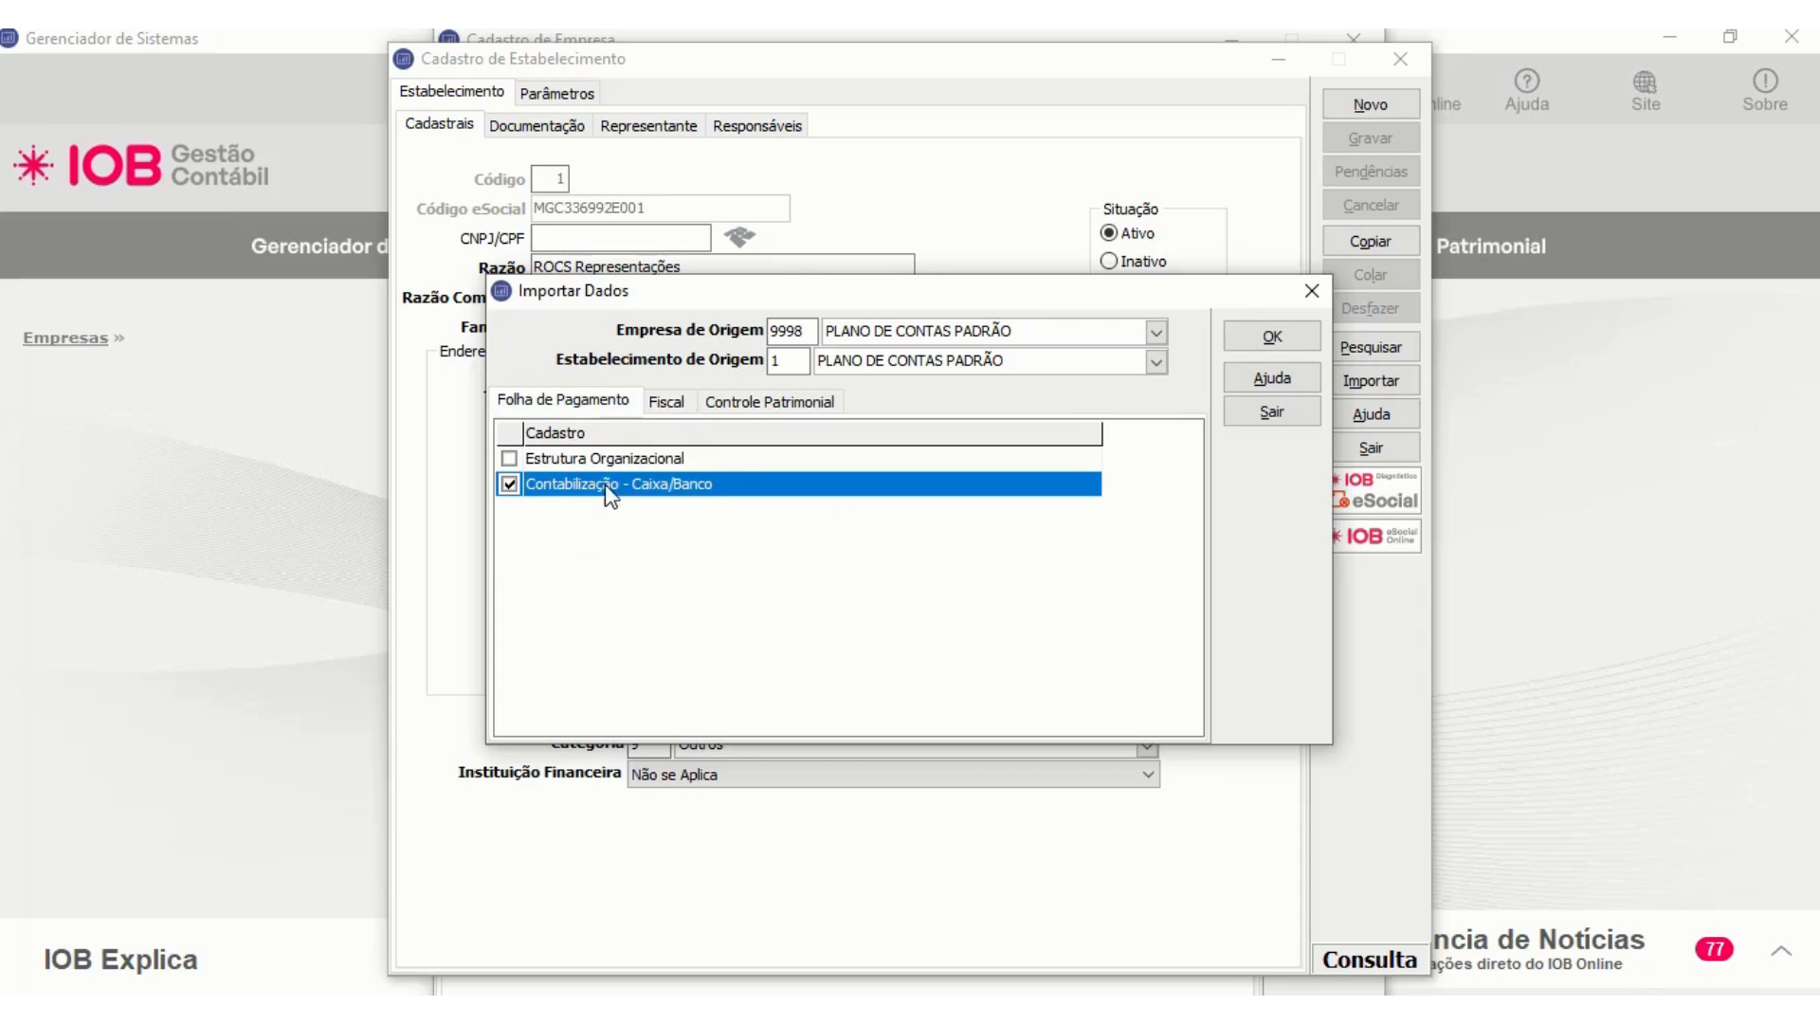
{"action": "left_click", "coordinate": [668, 406]}
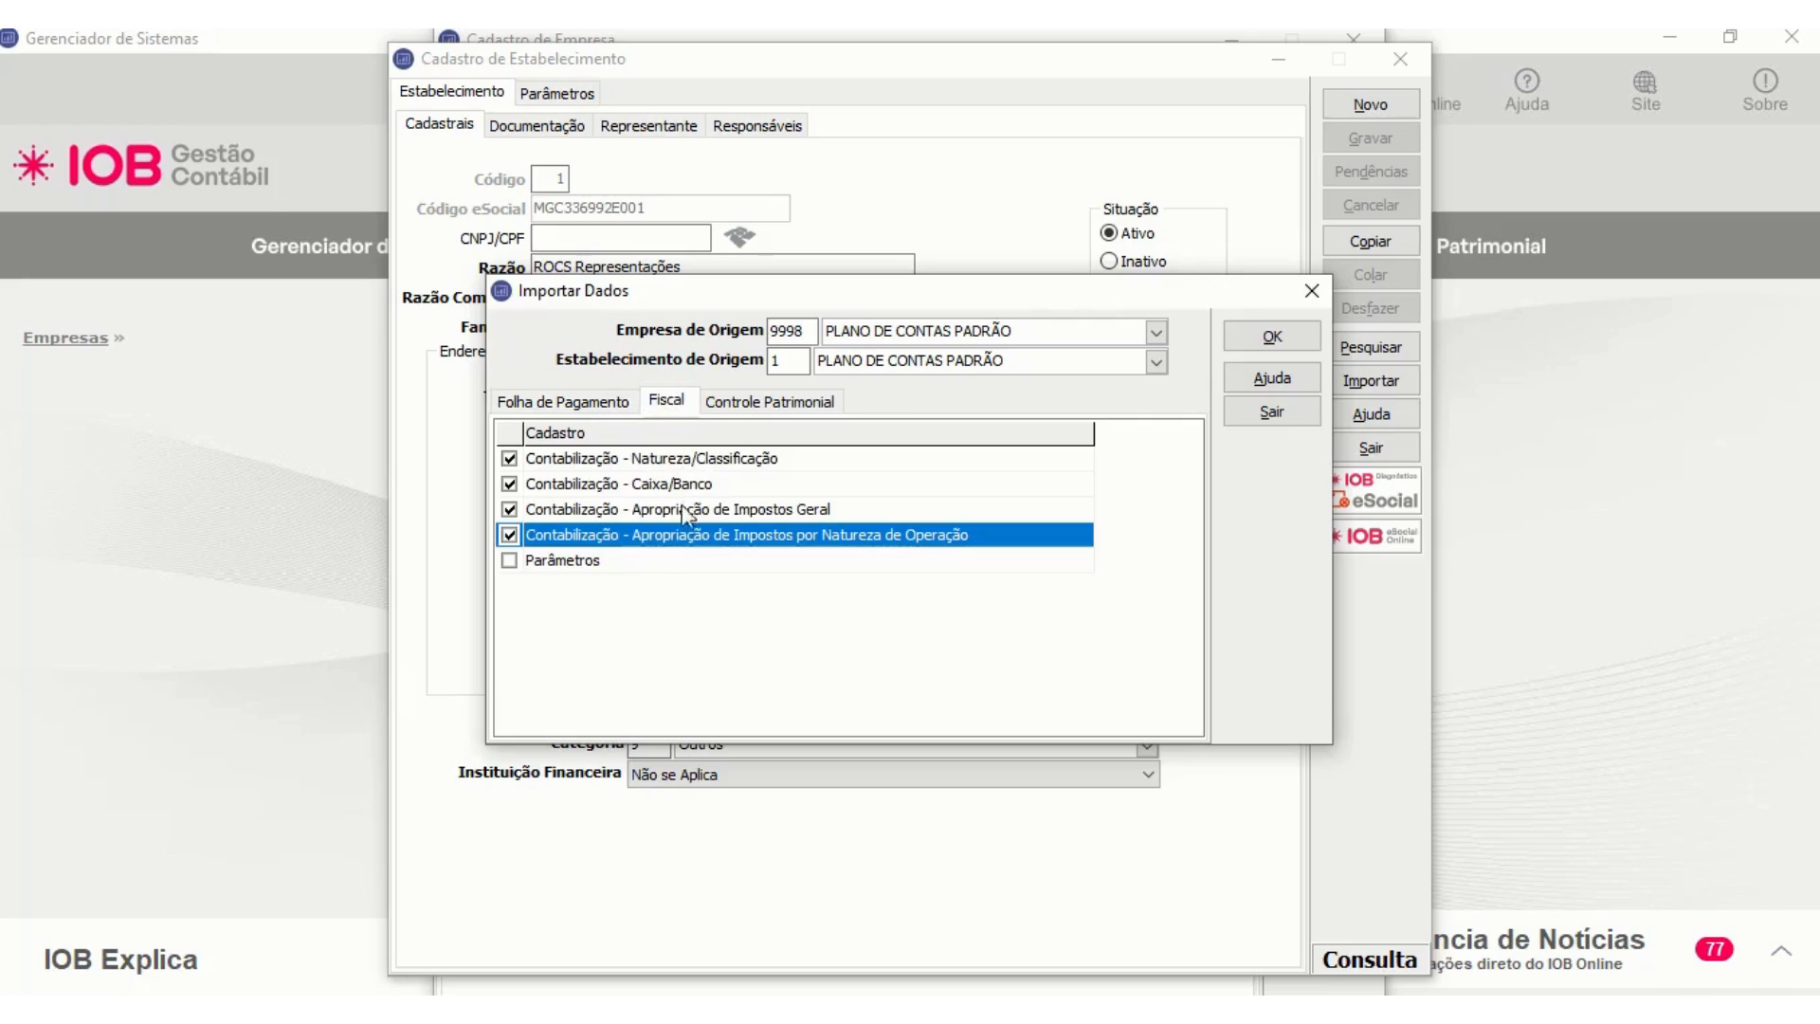
{"action": "left_click", "coordinate": [586, 402]}
{"action": "left_click", "coordinate": [1270, 334]}
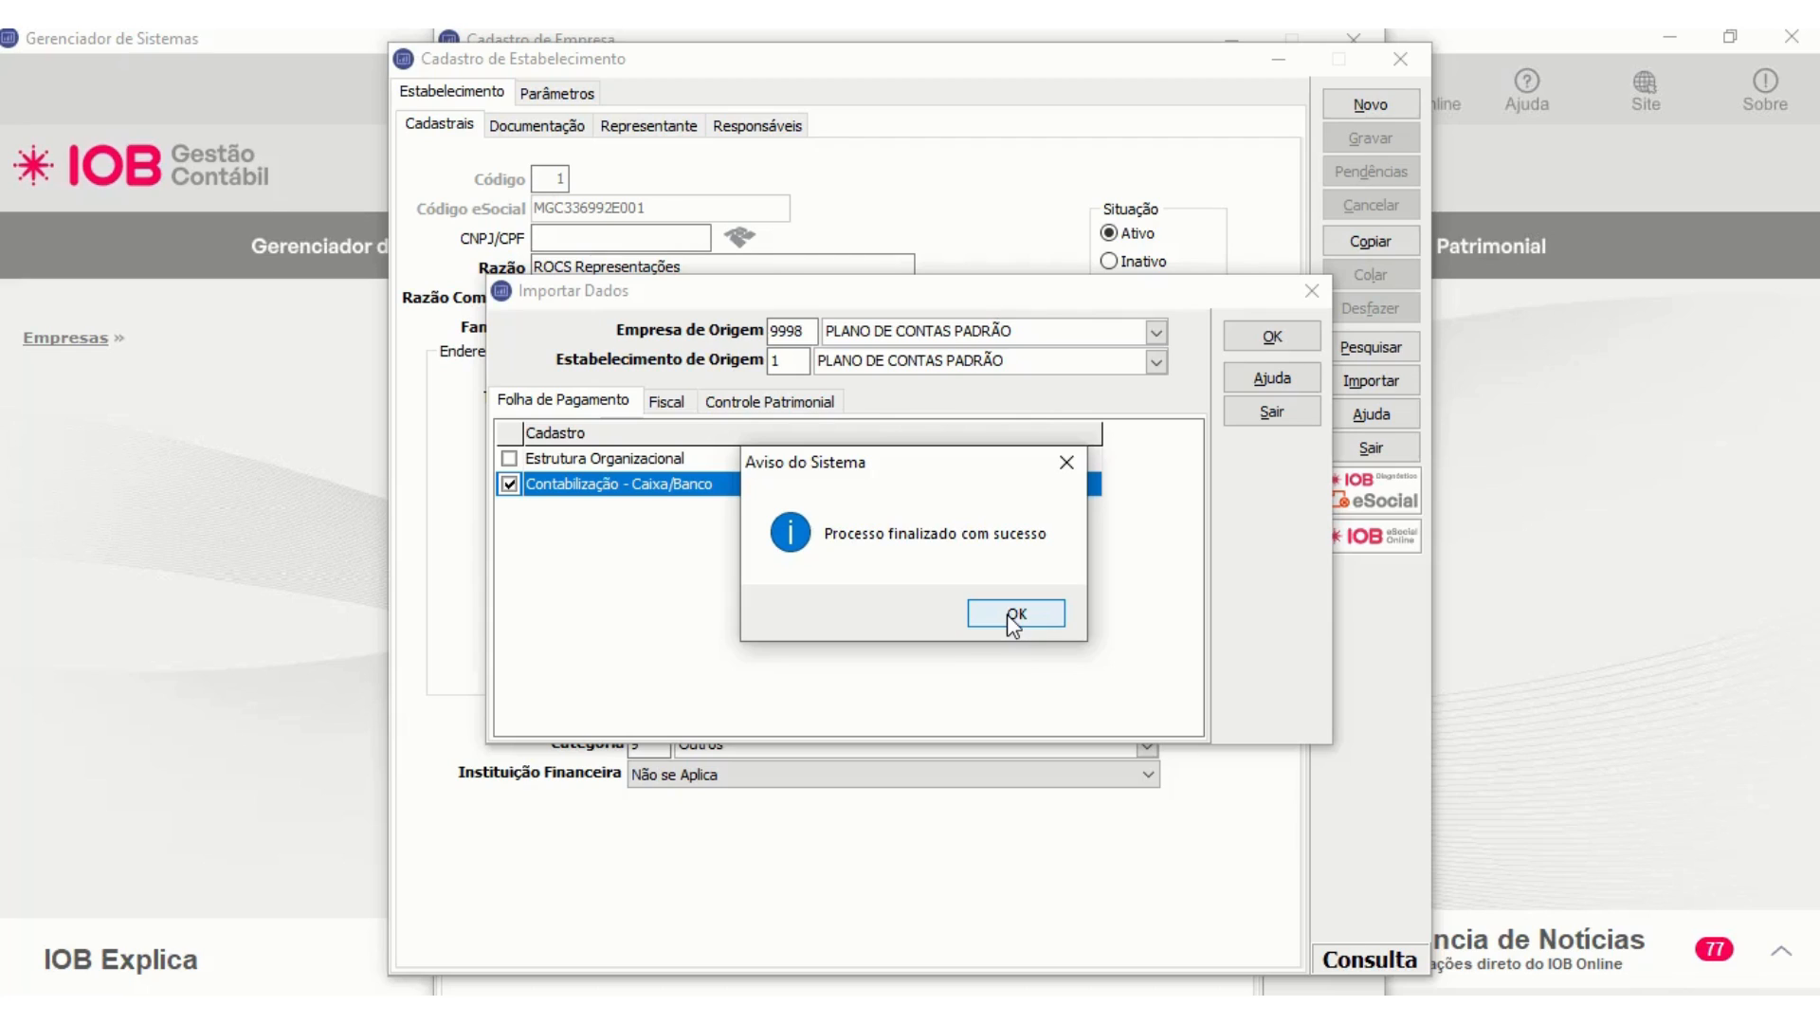
{"action": "left_click", "coordinate": [1007, 614]}
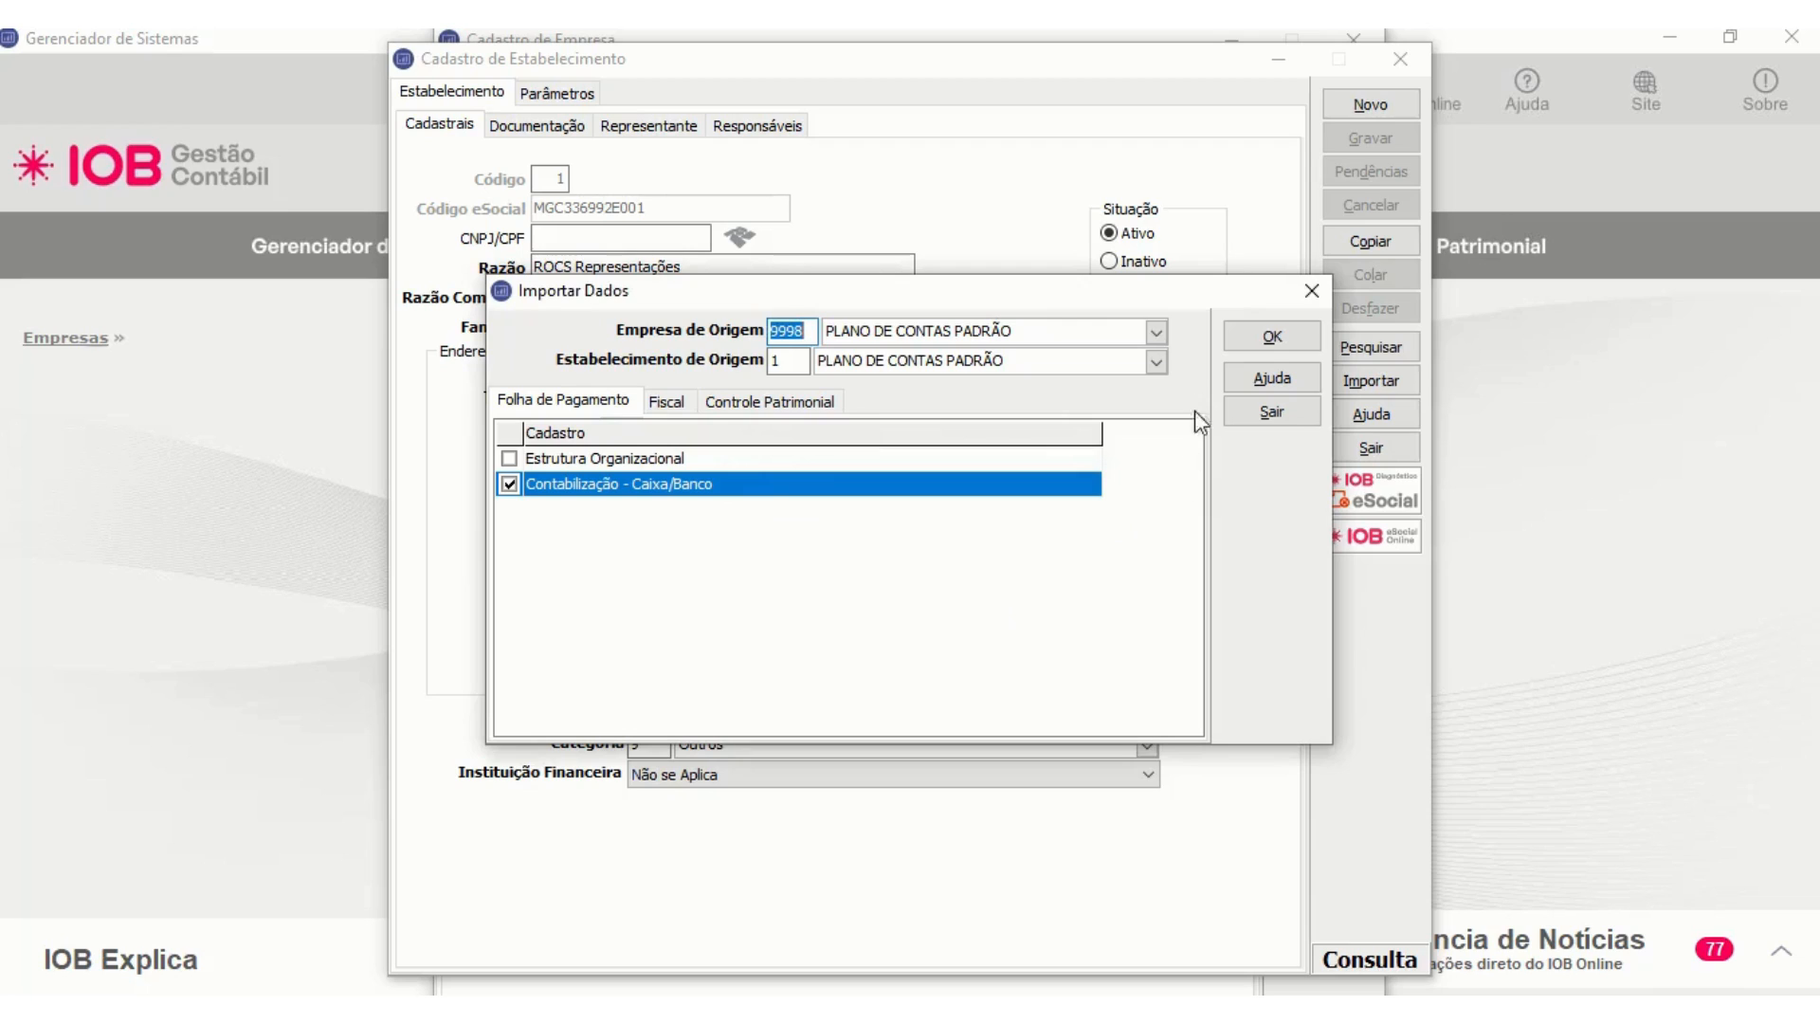
- Close the import dialog, the establishment registration and the company registration
{"action": "left_click", "coordinate": [1309, 291]}
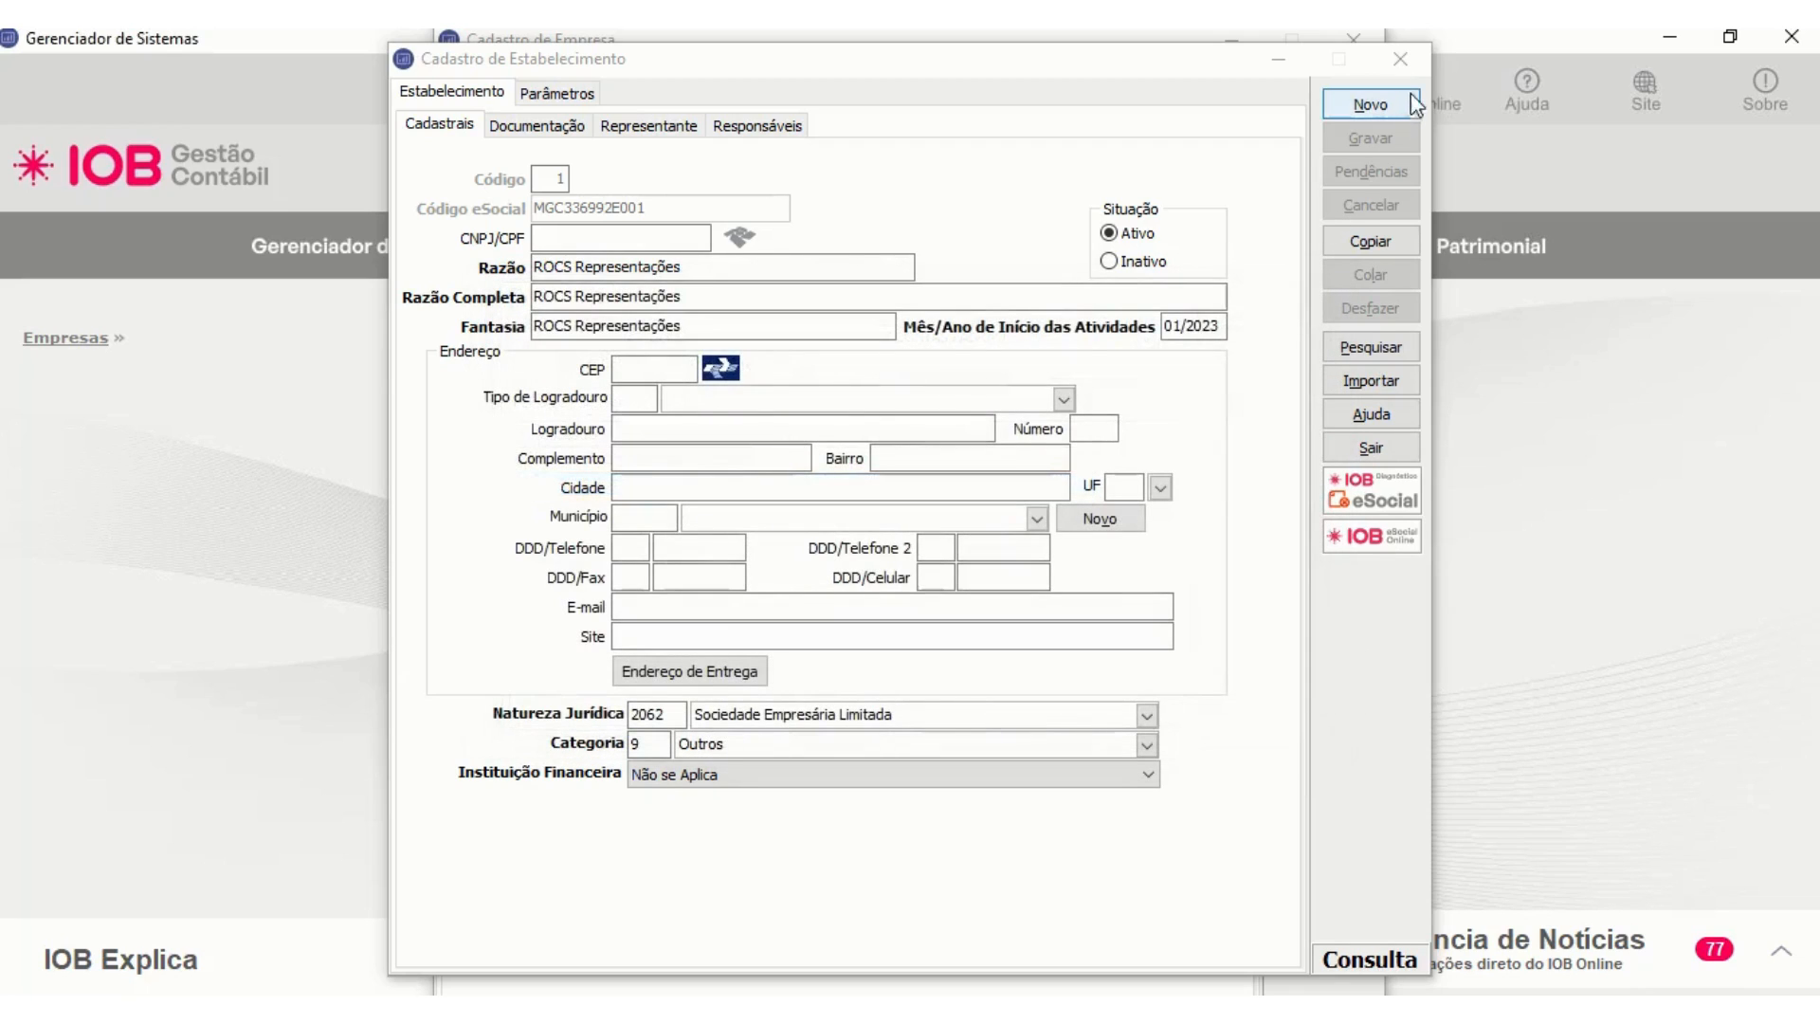
{"action": "left_click", "coordinate": [1401, 59]}
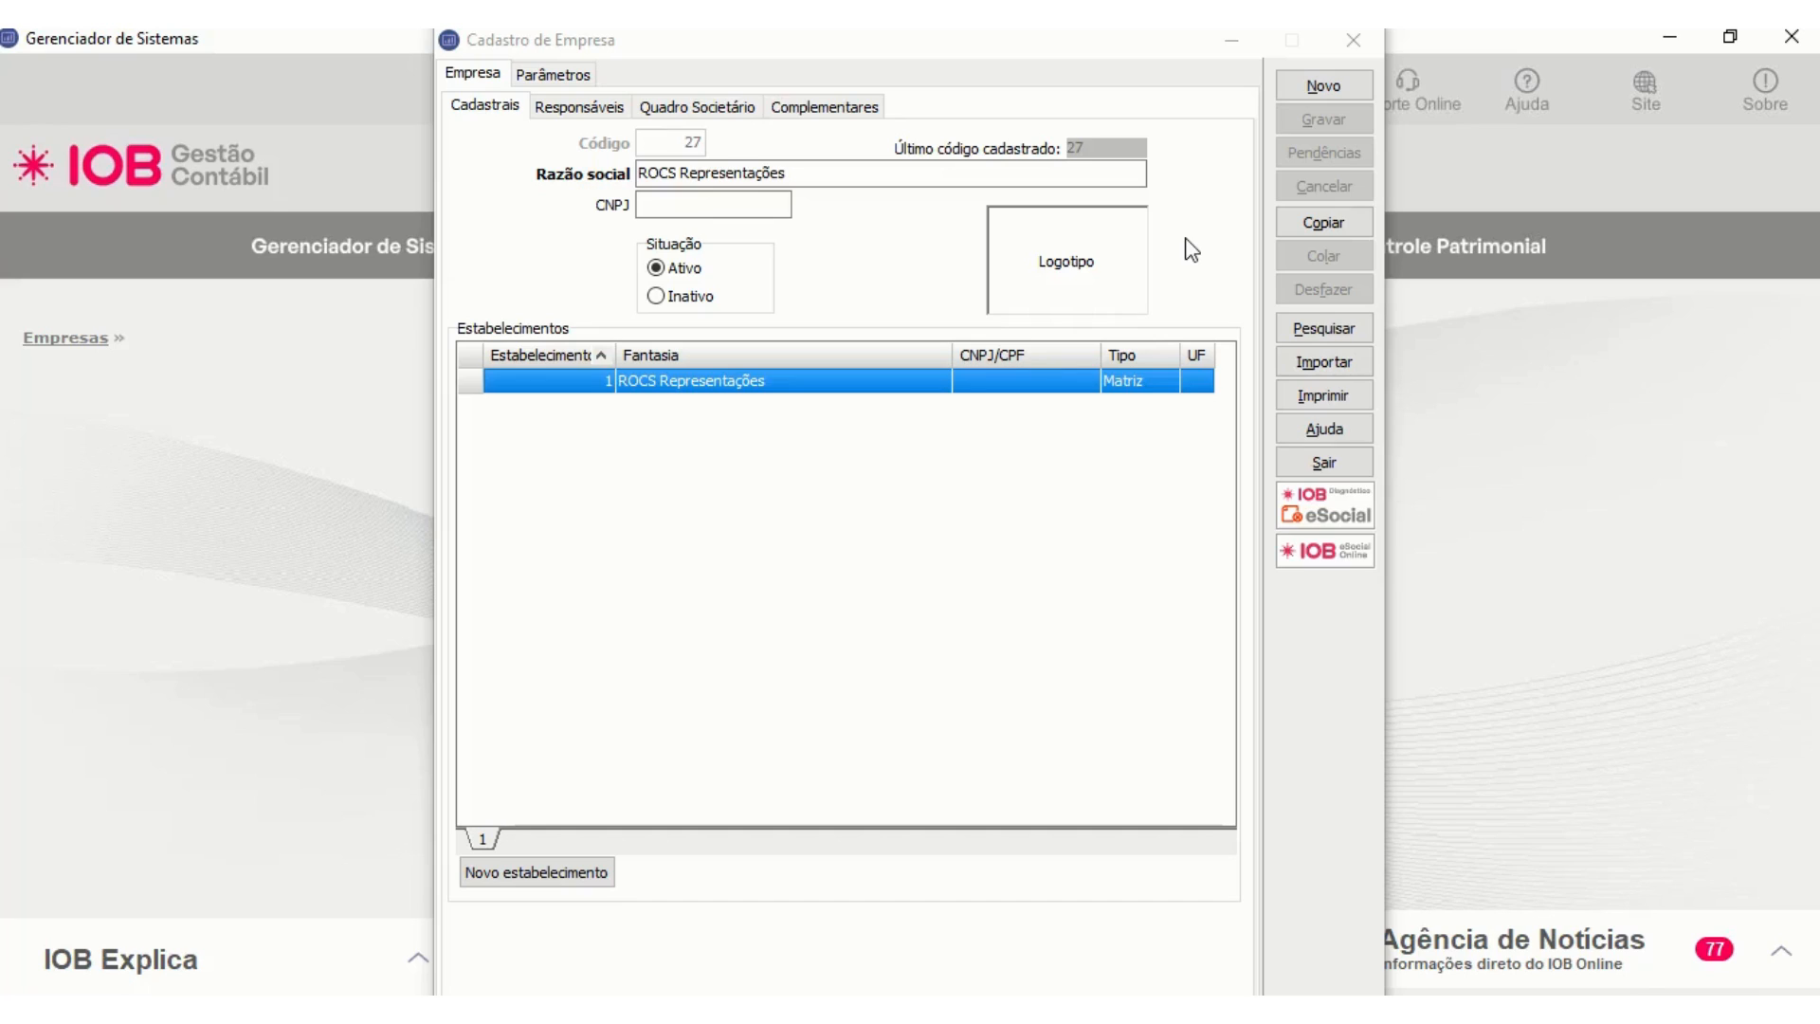
{"action": "left_click", "coordinate": [1353, 38]}
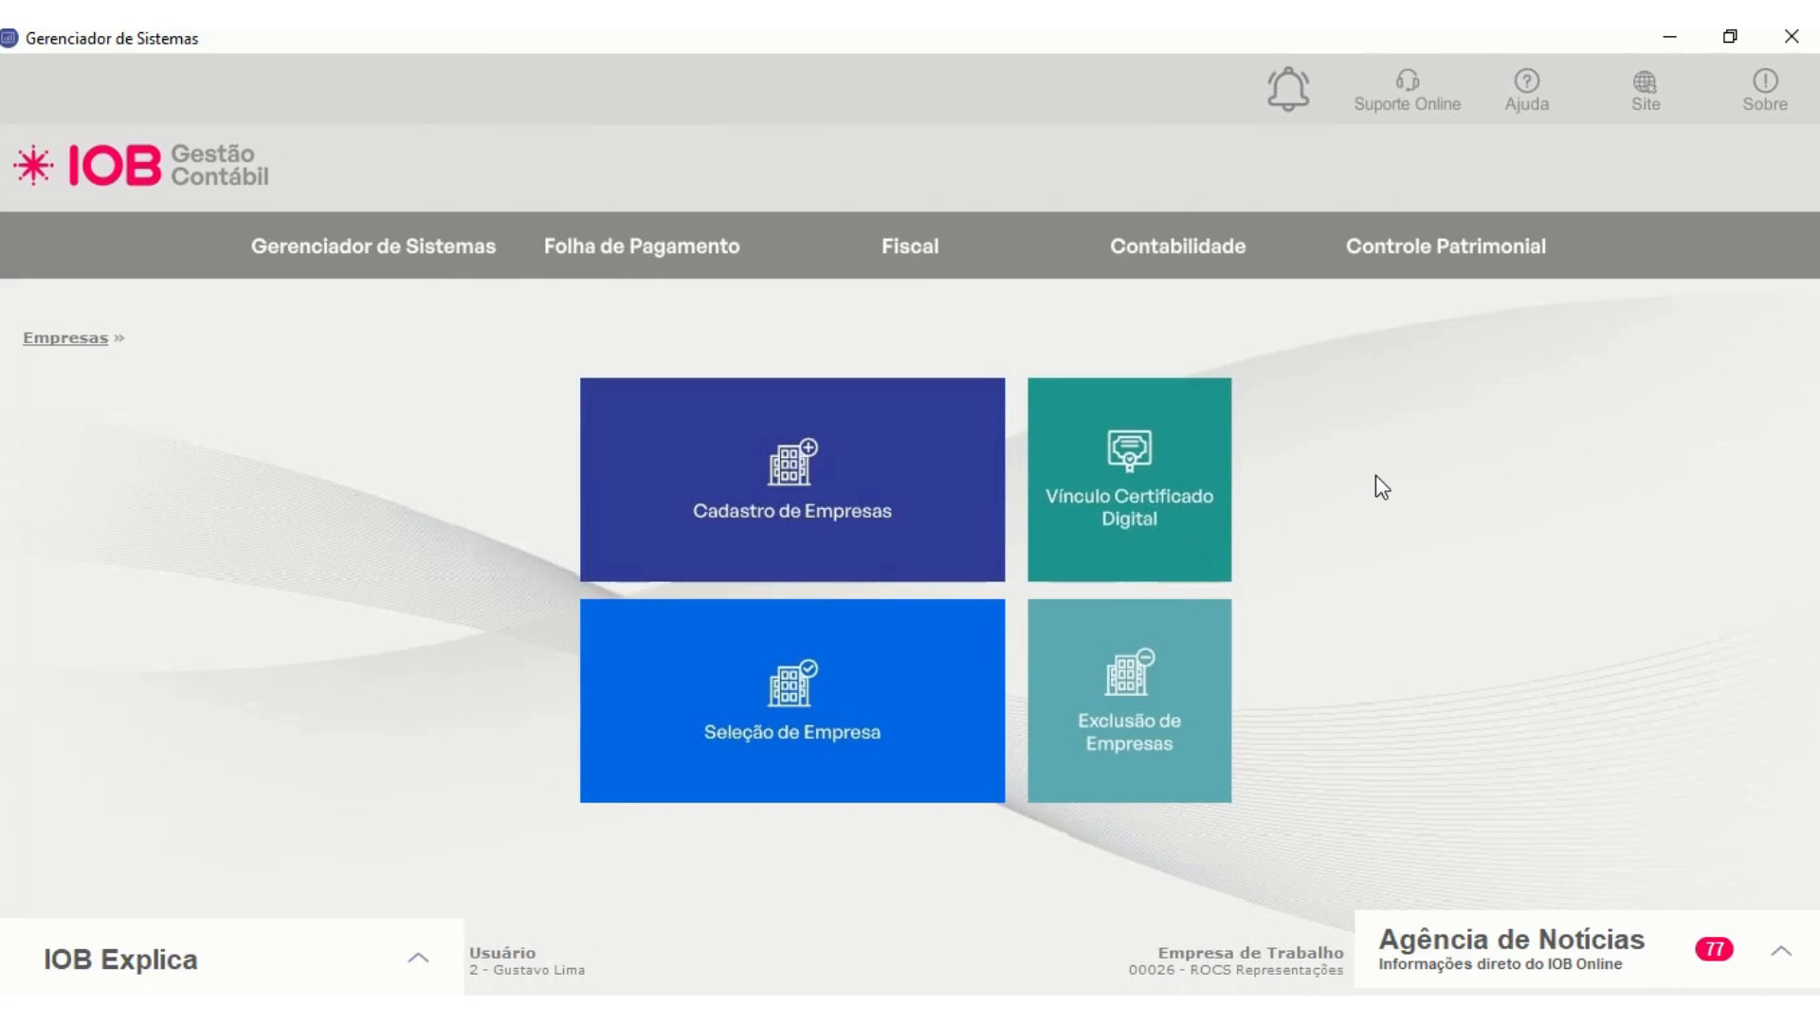